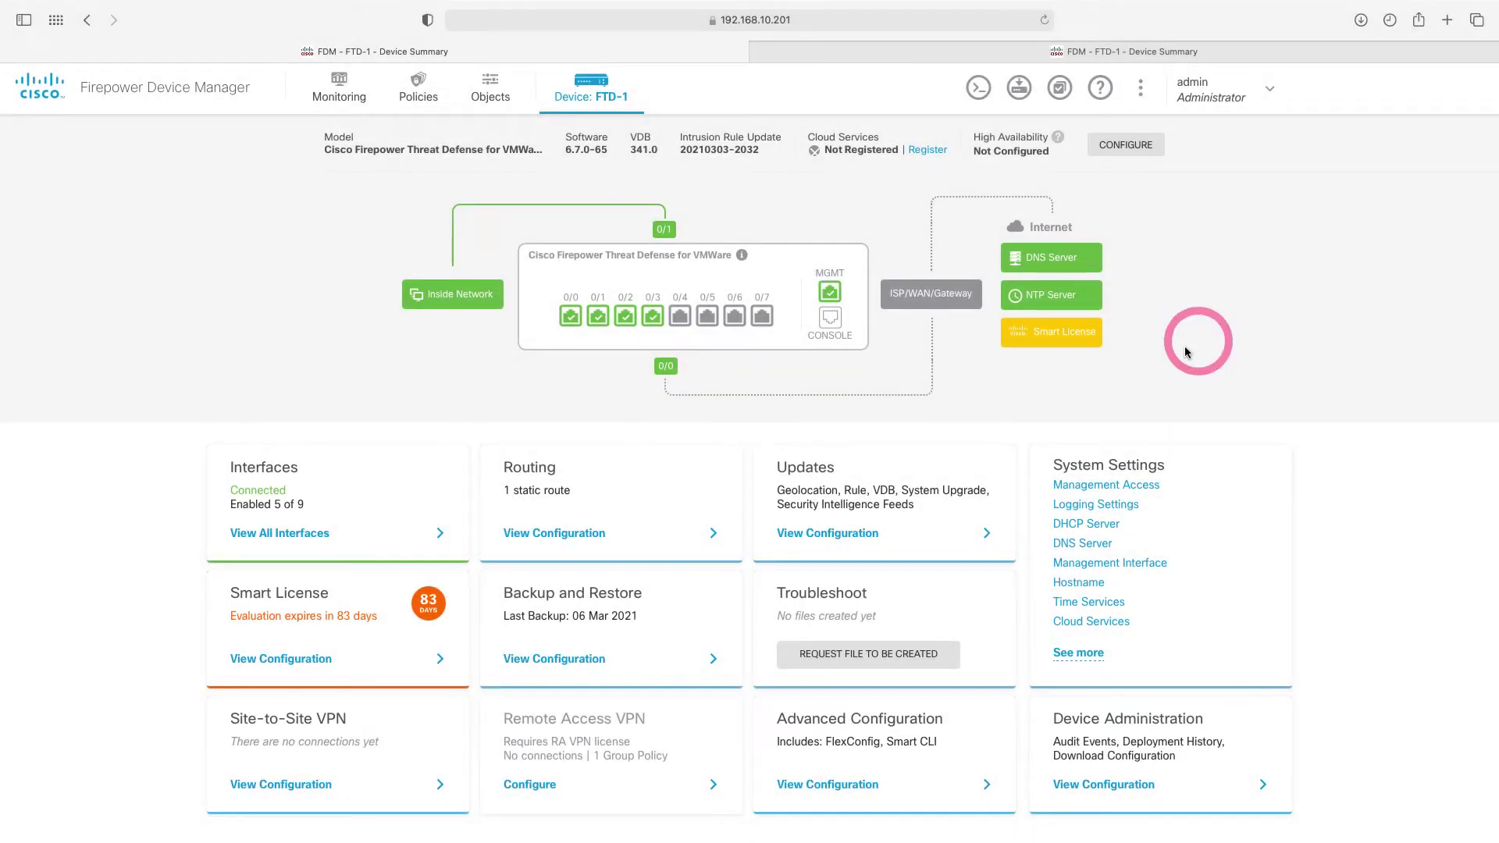
click(843, 540)
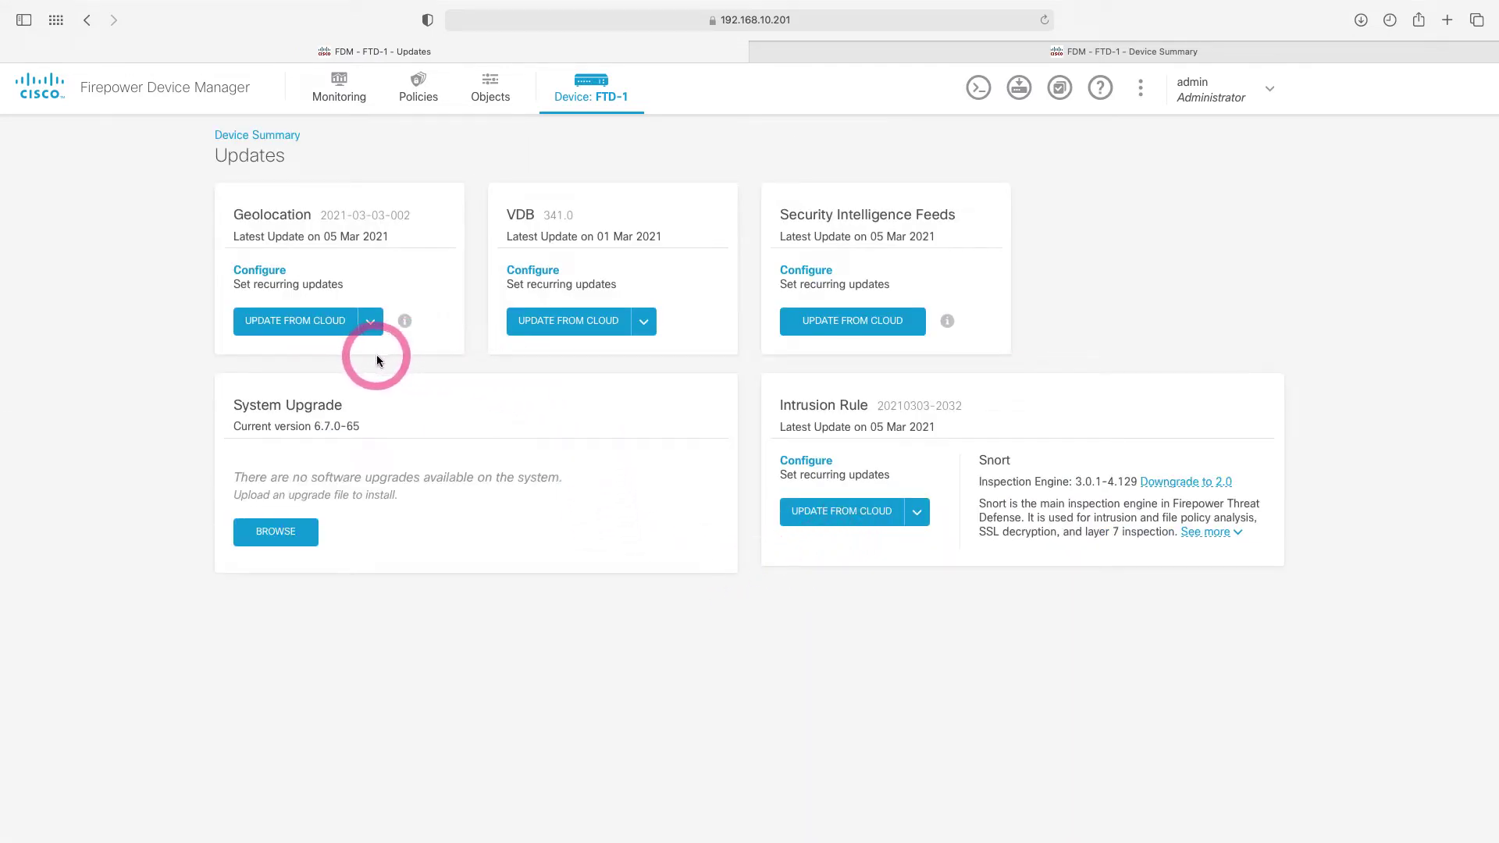
click(599, 101)
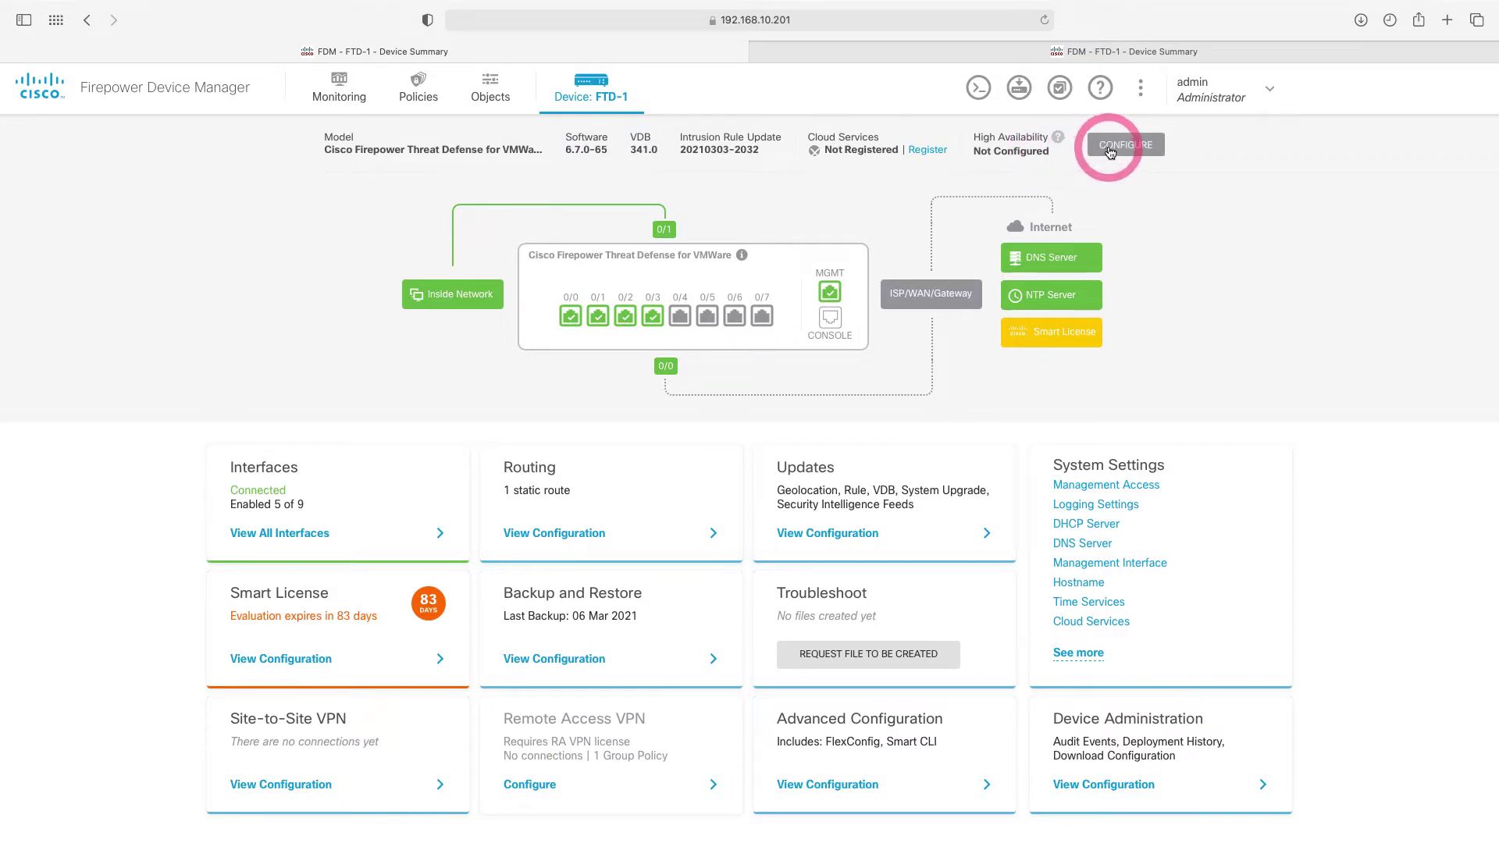
Make FTD-1 the primary HA device with the failover link on GigabitEthernet0/4.
click(1109, 148)
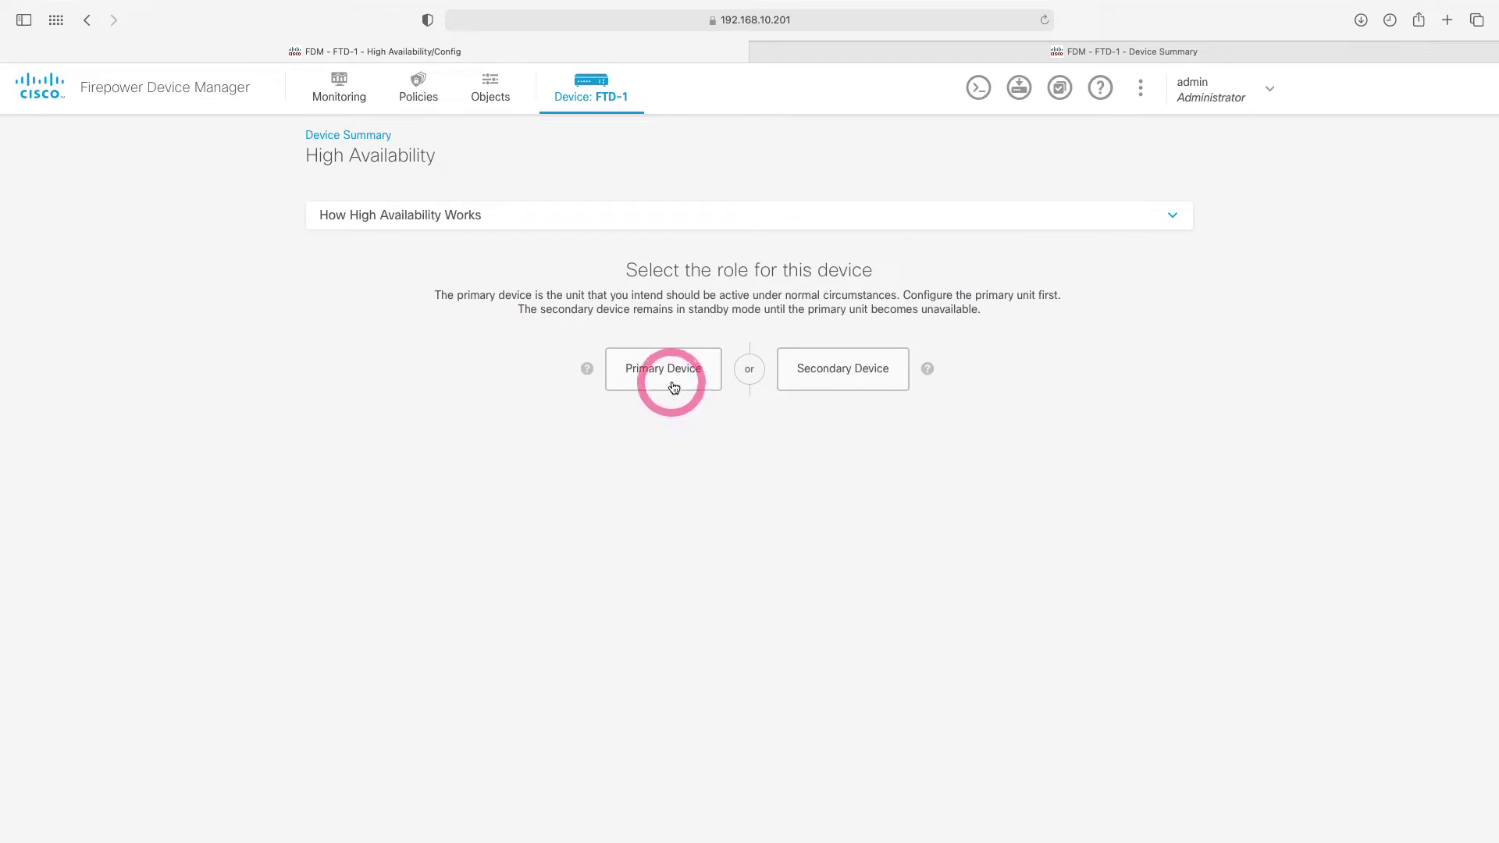
click(673, 387)
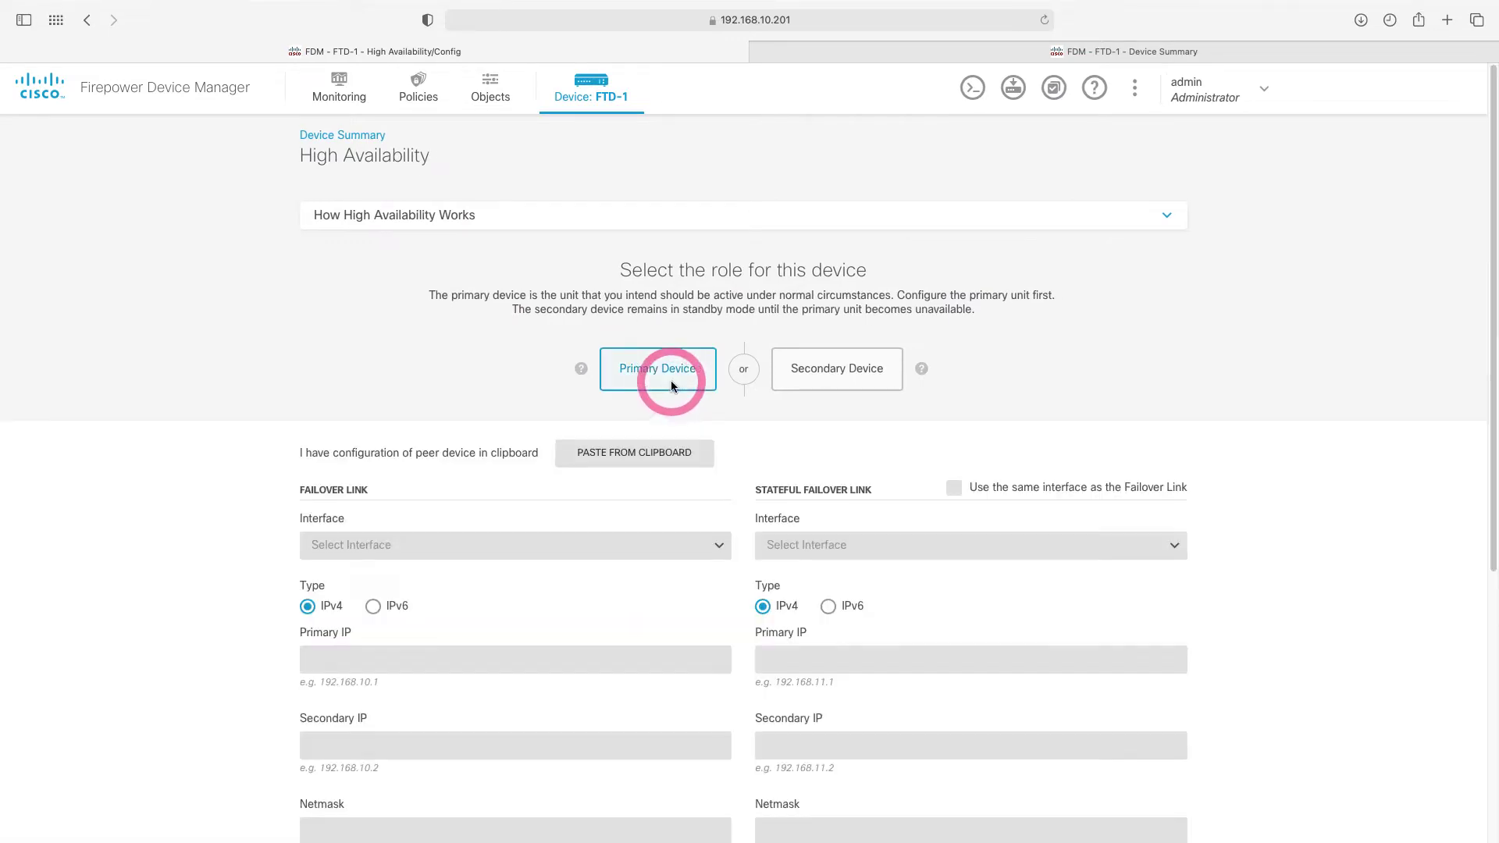
click(483, 540)
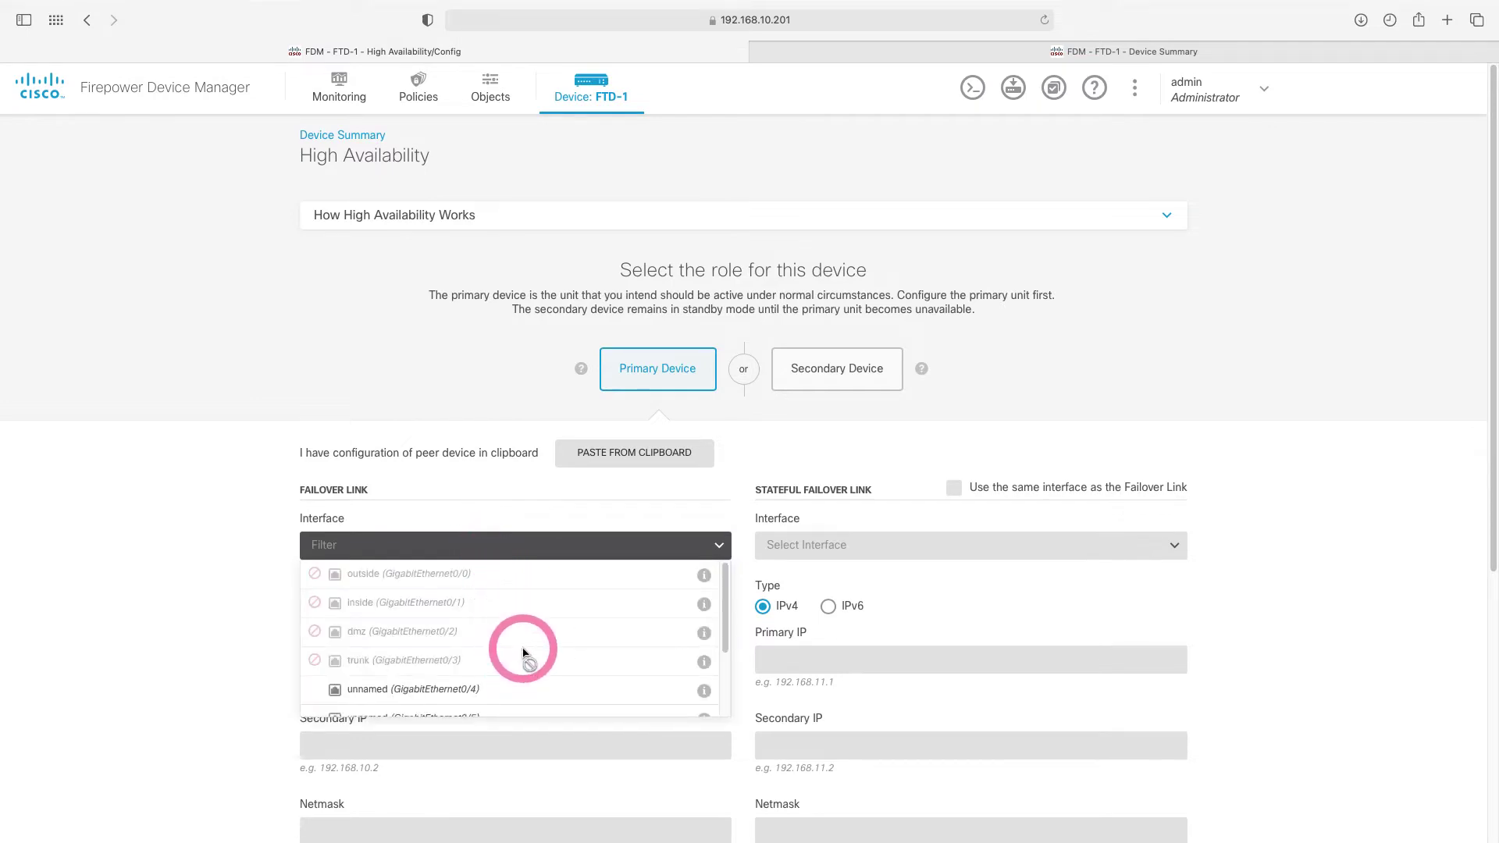
click(503, 693)
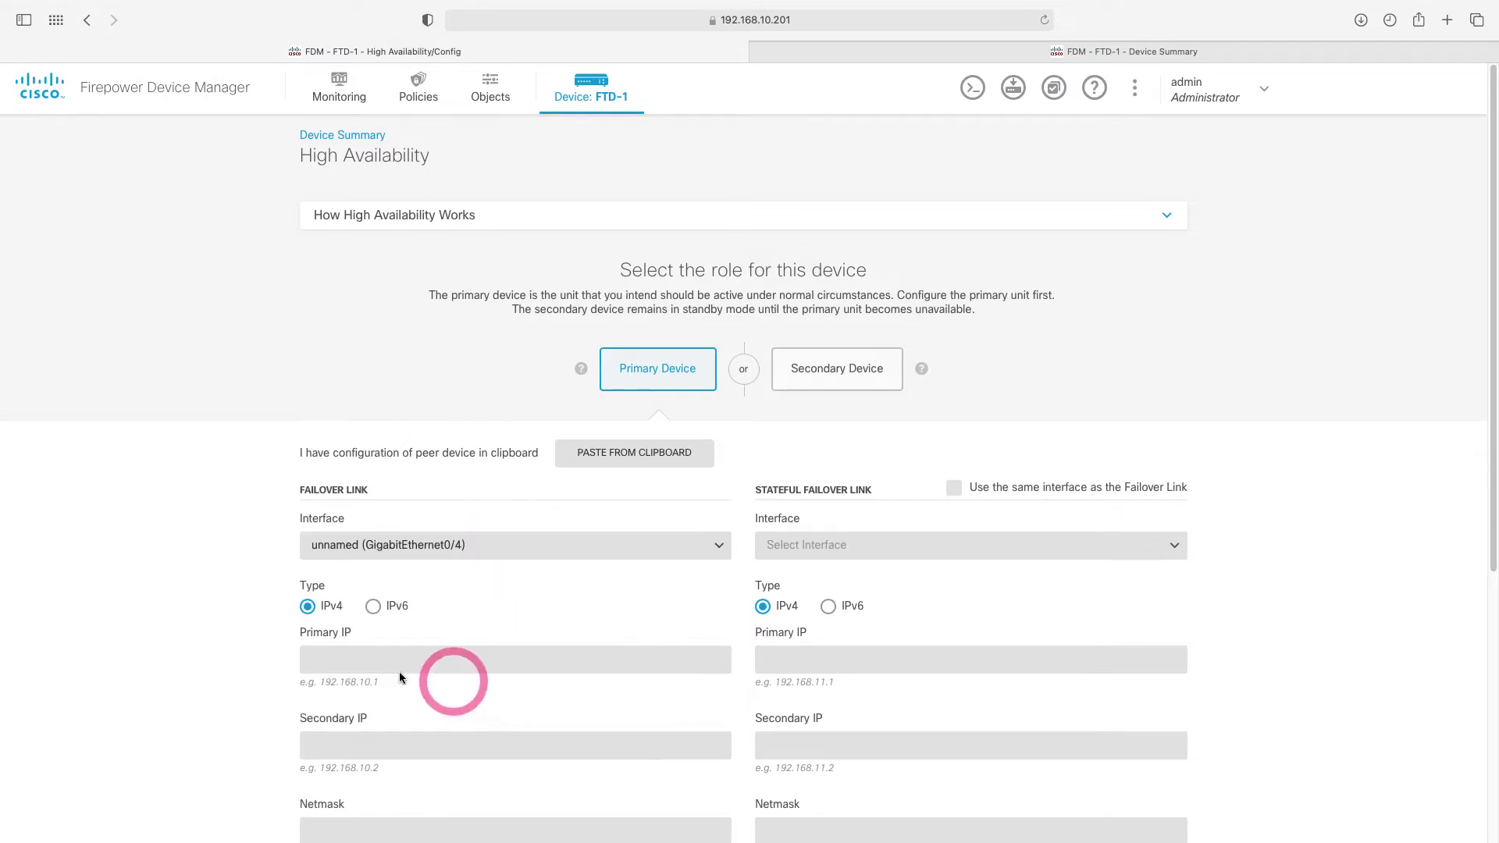
Give the failover link primary IP 172.16.40.1, secondary IP 172.16.40.2 and netmask 30.
click(352, 658)
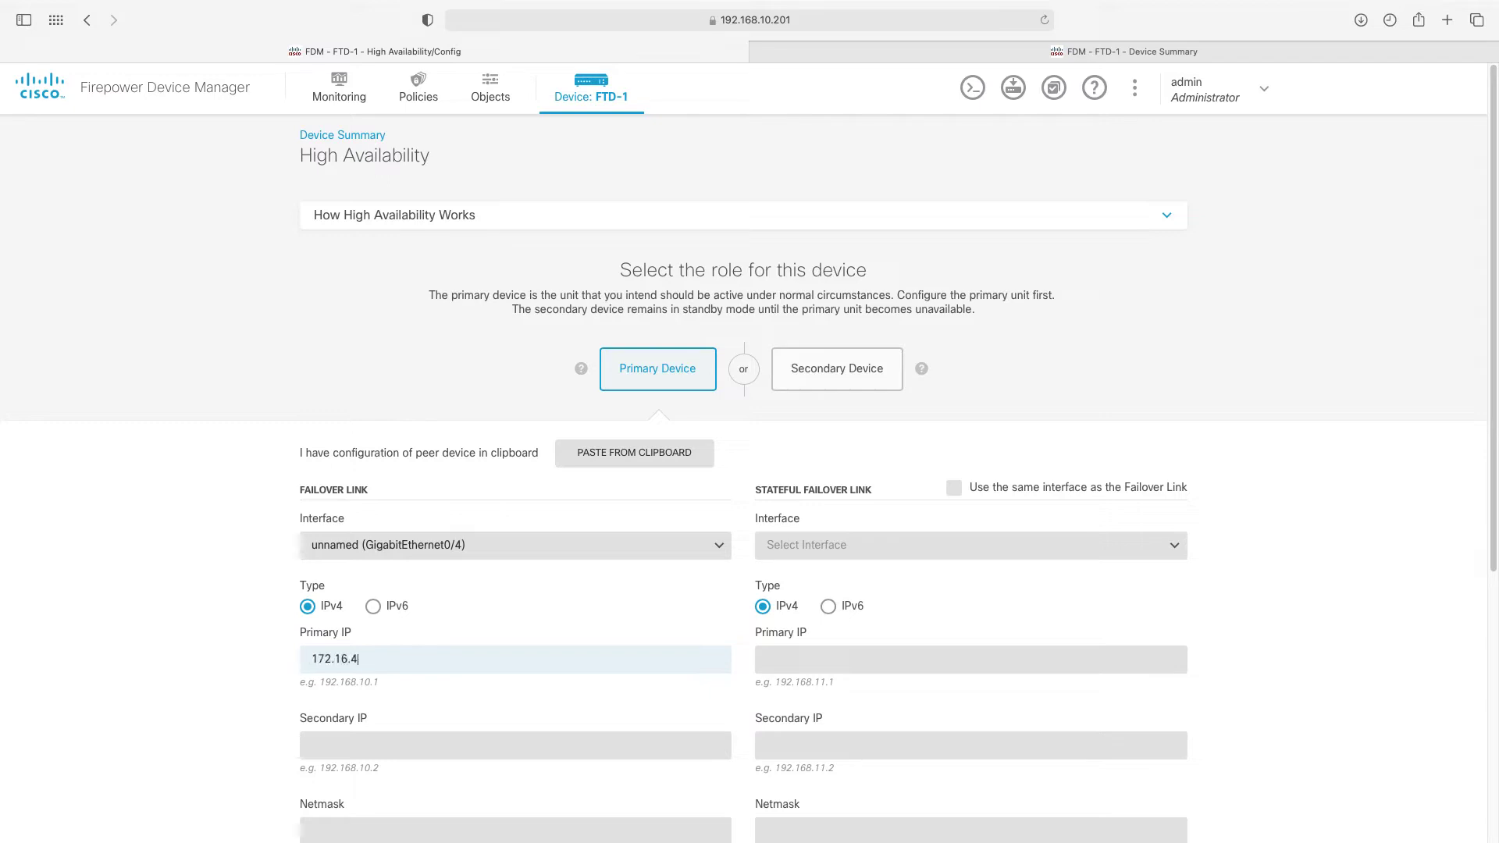
click(334, 744)
text(172.16.40.2)
click(316, 824)
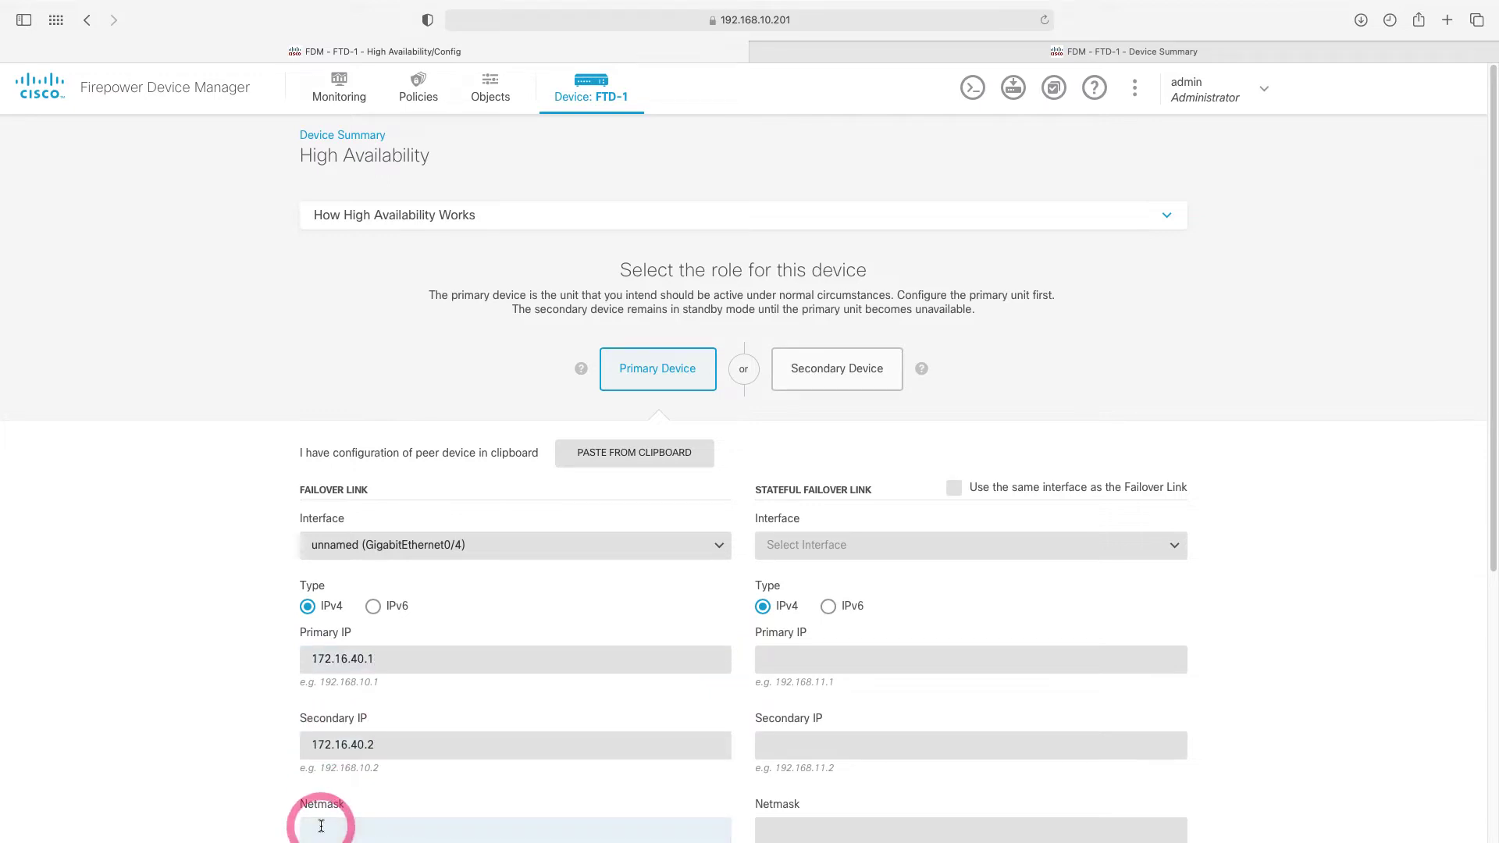
text(30)
click(950, 553)
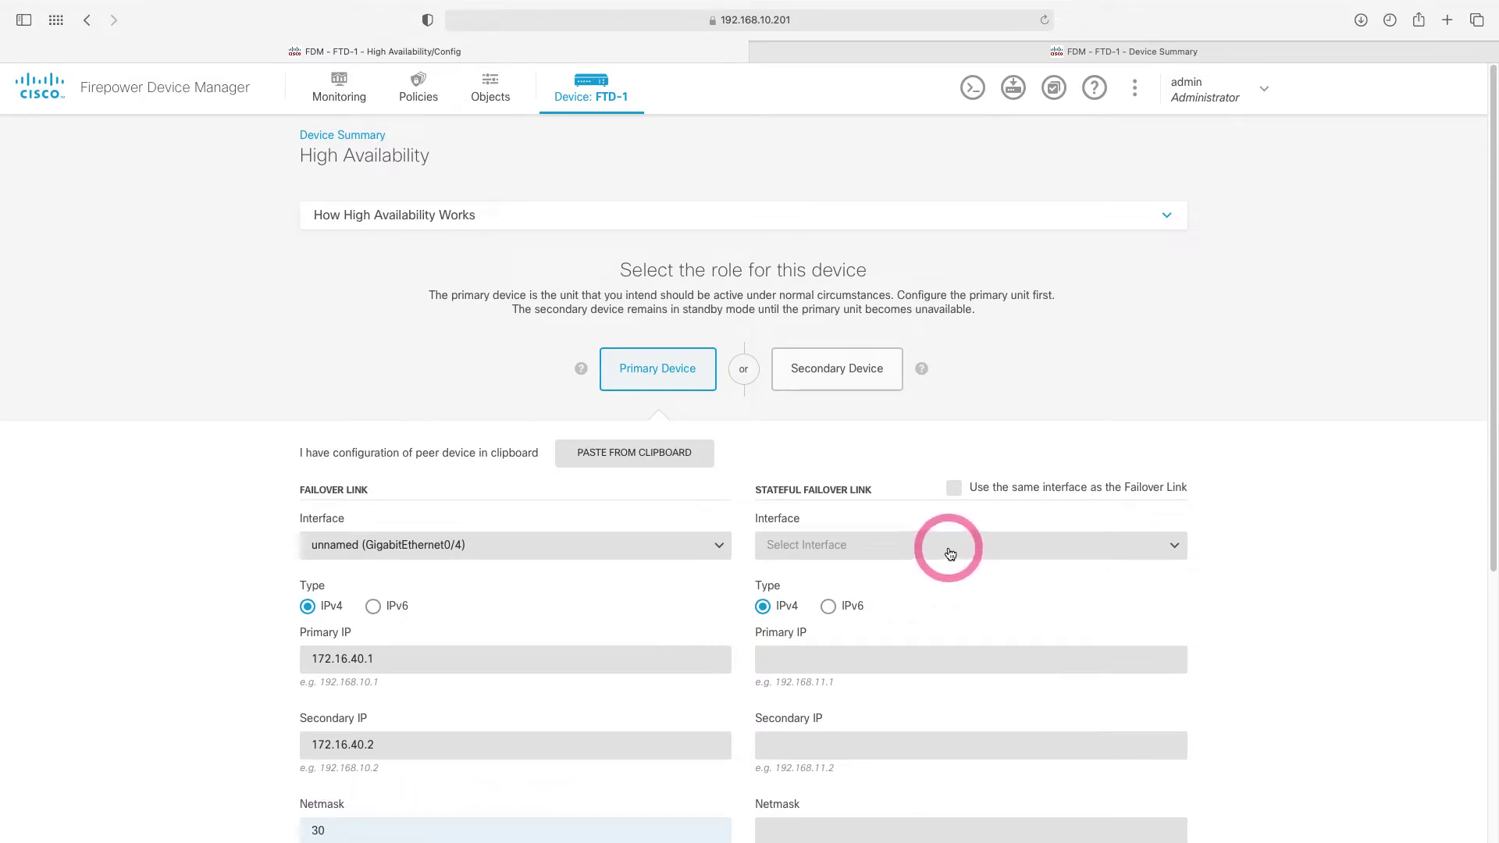
Use GigabitEthernet0/5 for stateful failover with 172.16.50.1, 172.16.50.2 and mask 30.
scroll(963, 634, down, 1)
click(937, 690)
click(891, 664)
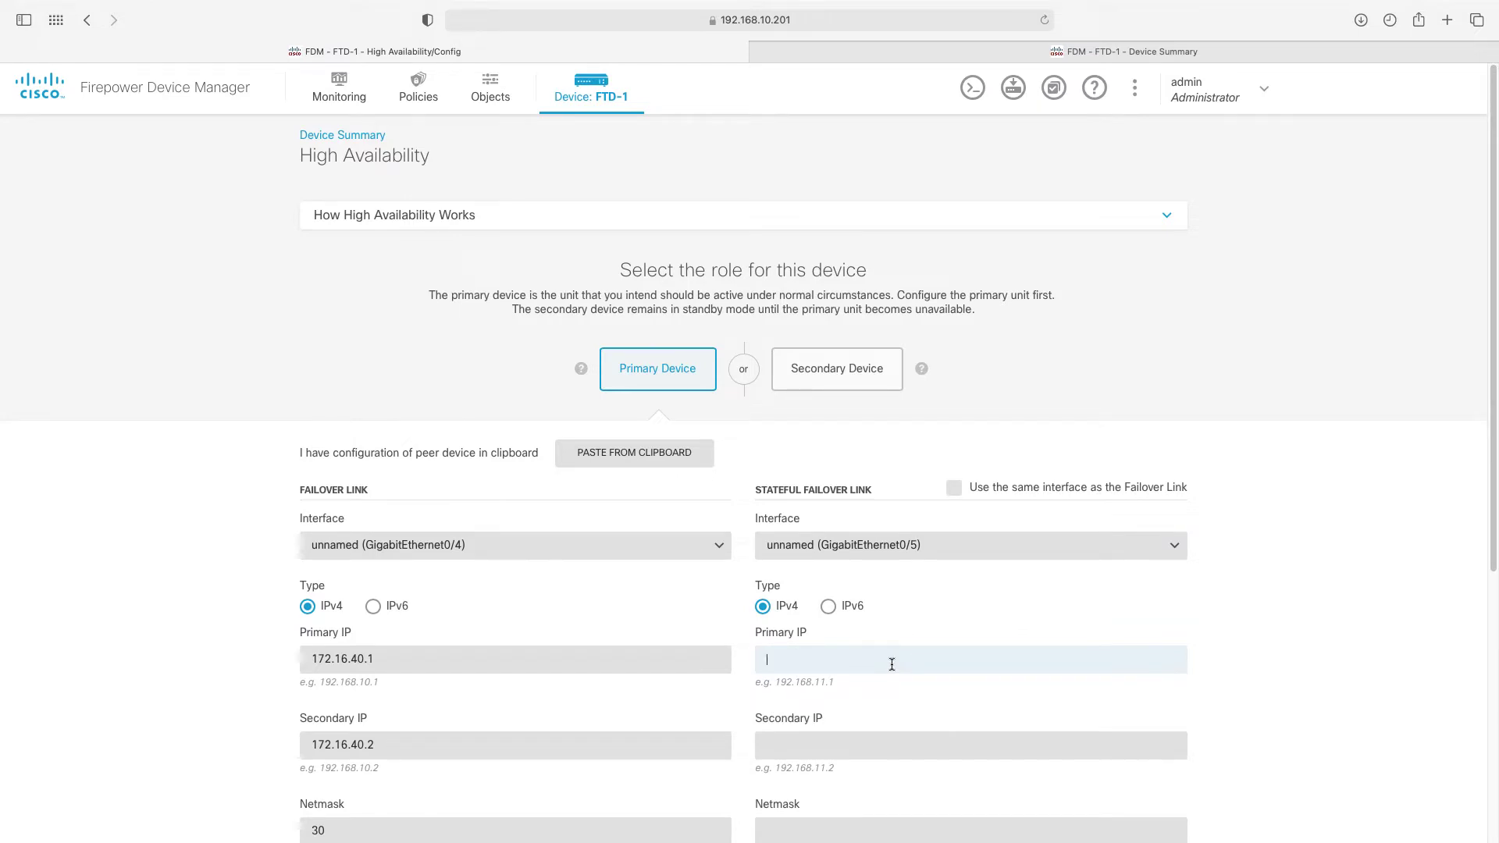
click(846, 743)
text(172.16.50.2)
click(830, 826)
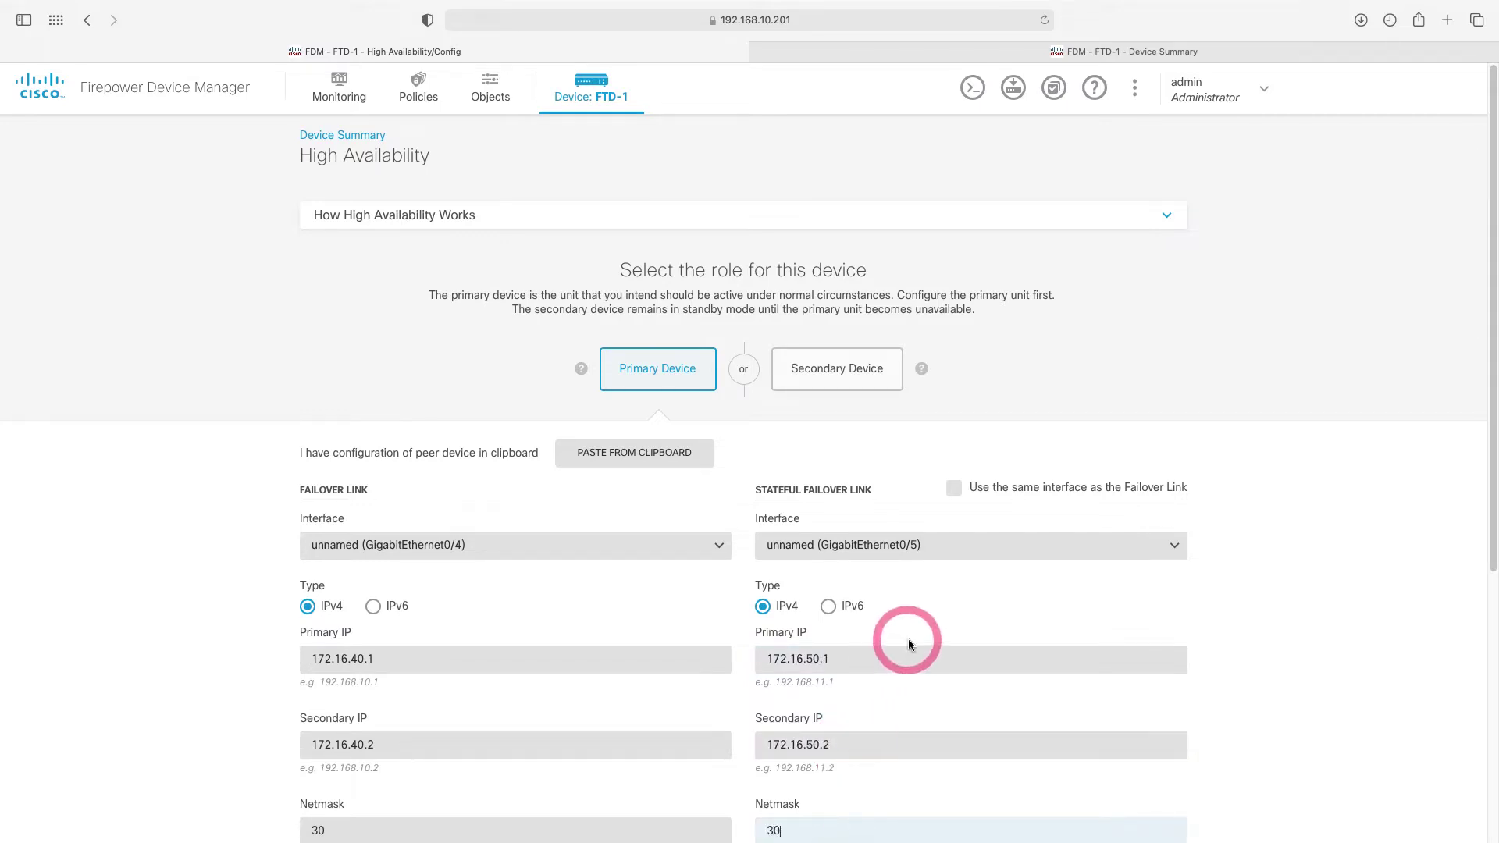
scroll(907, 639, down, 3)
scroll(909, 640, down, 10)
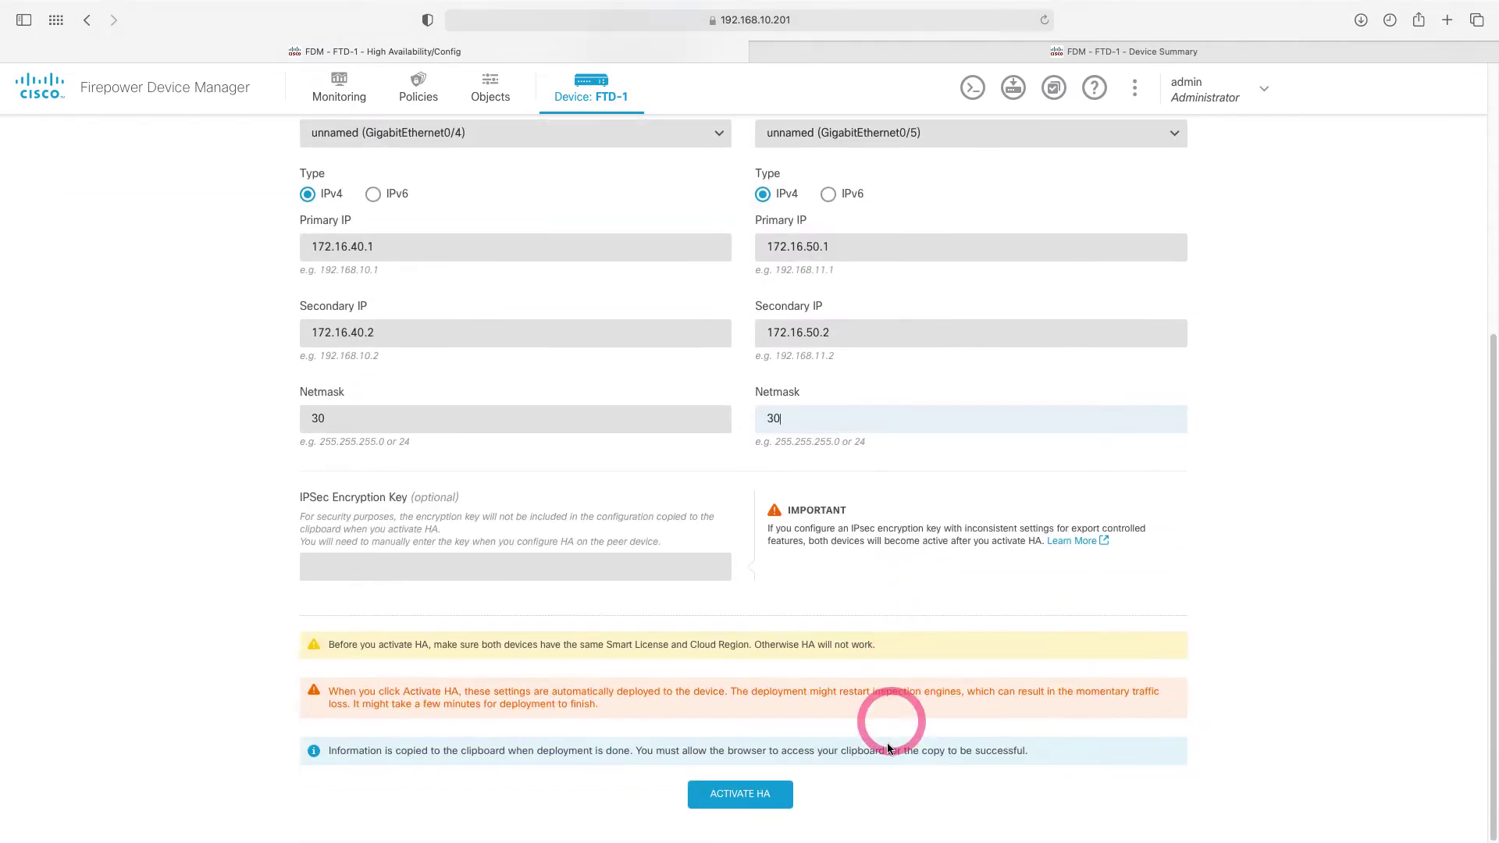
Activate HA on FTD-1, then go to the second device at 192.168.10.202.
click(769, 794)
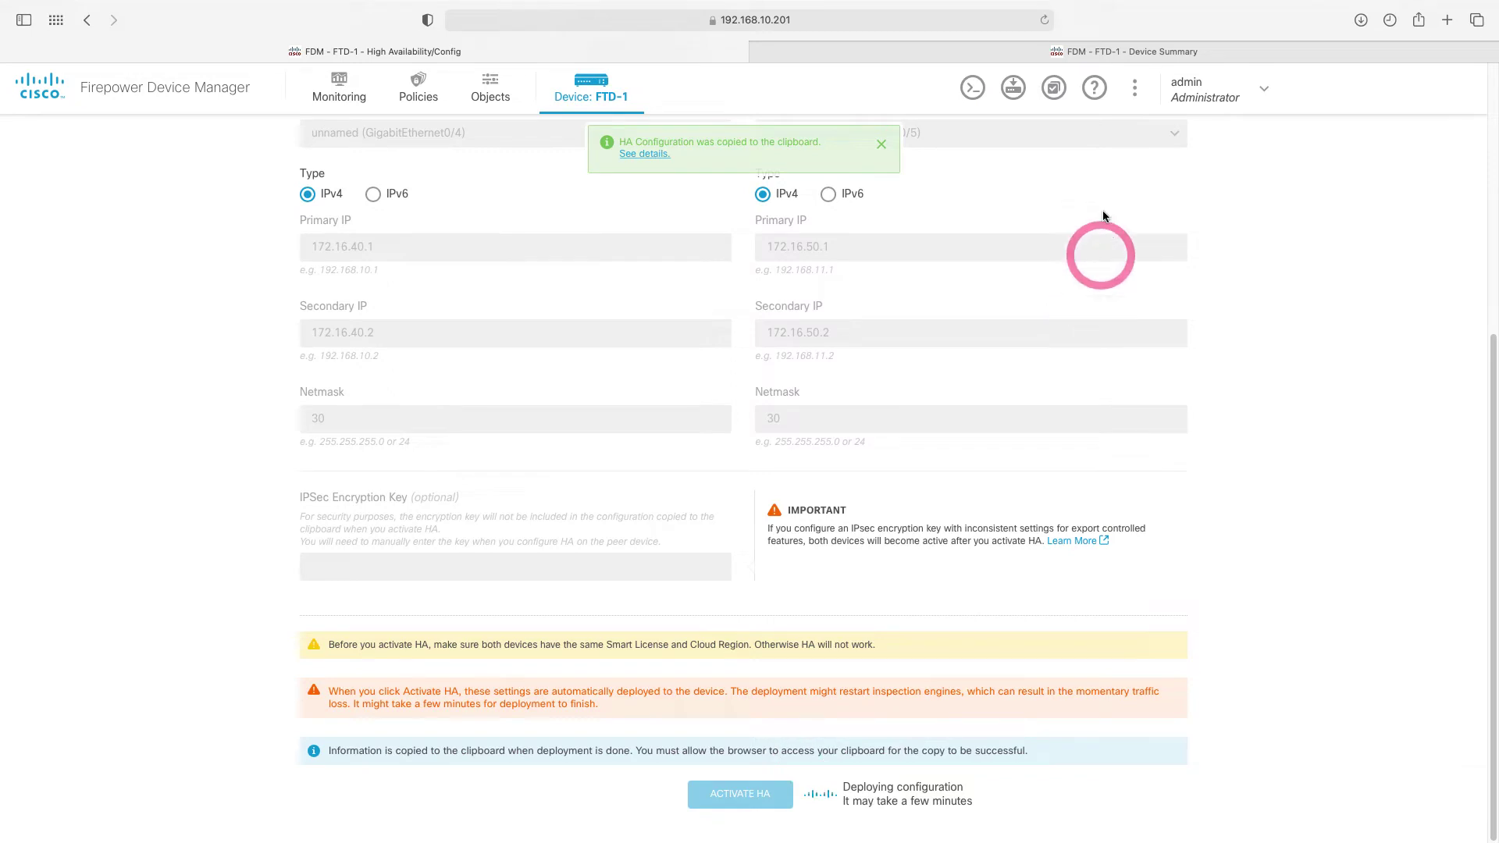
click(1096, 53)
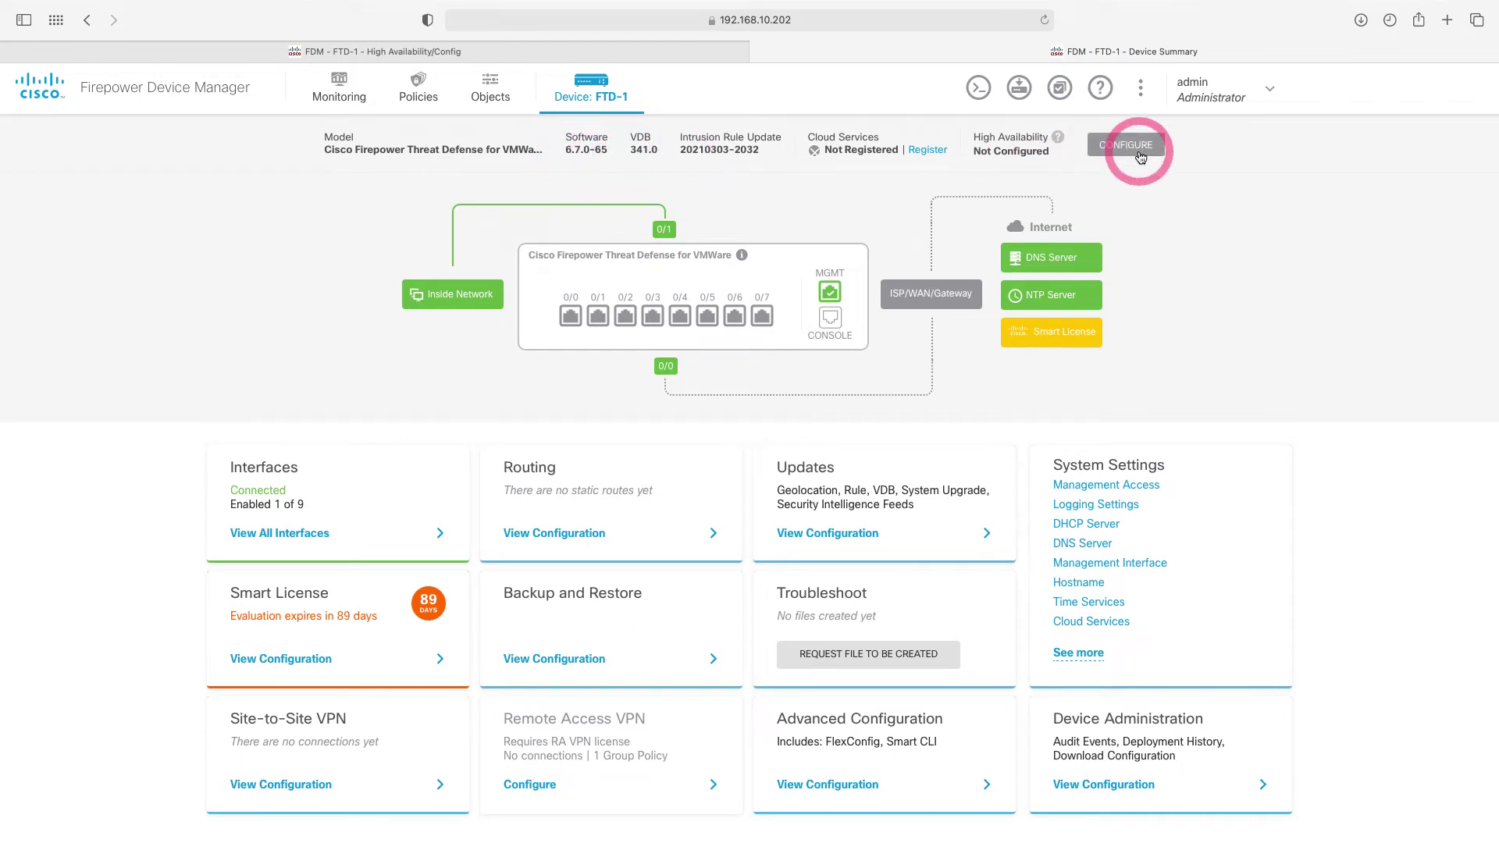
Make the peer the Secondary Device, with failover link GigabitEthernet0/4, 172.16.40.1 and netmask 30.
click(1142, 154)
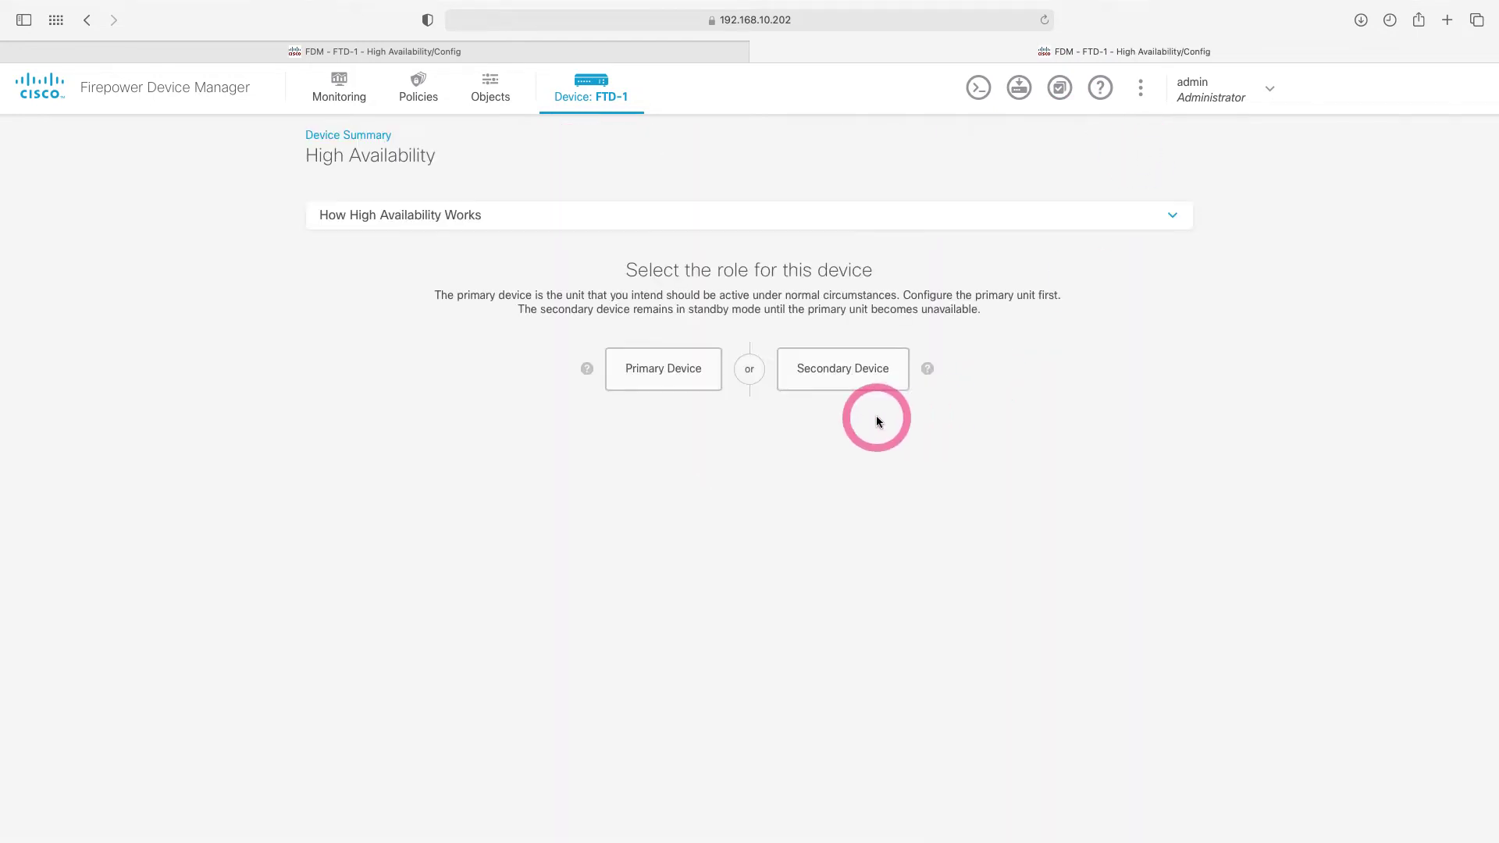
click(848, 374)
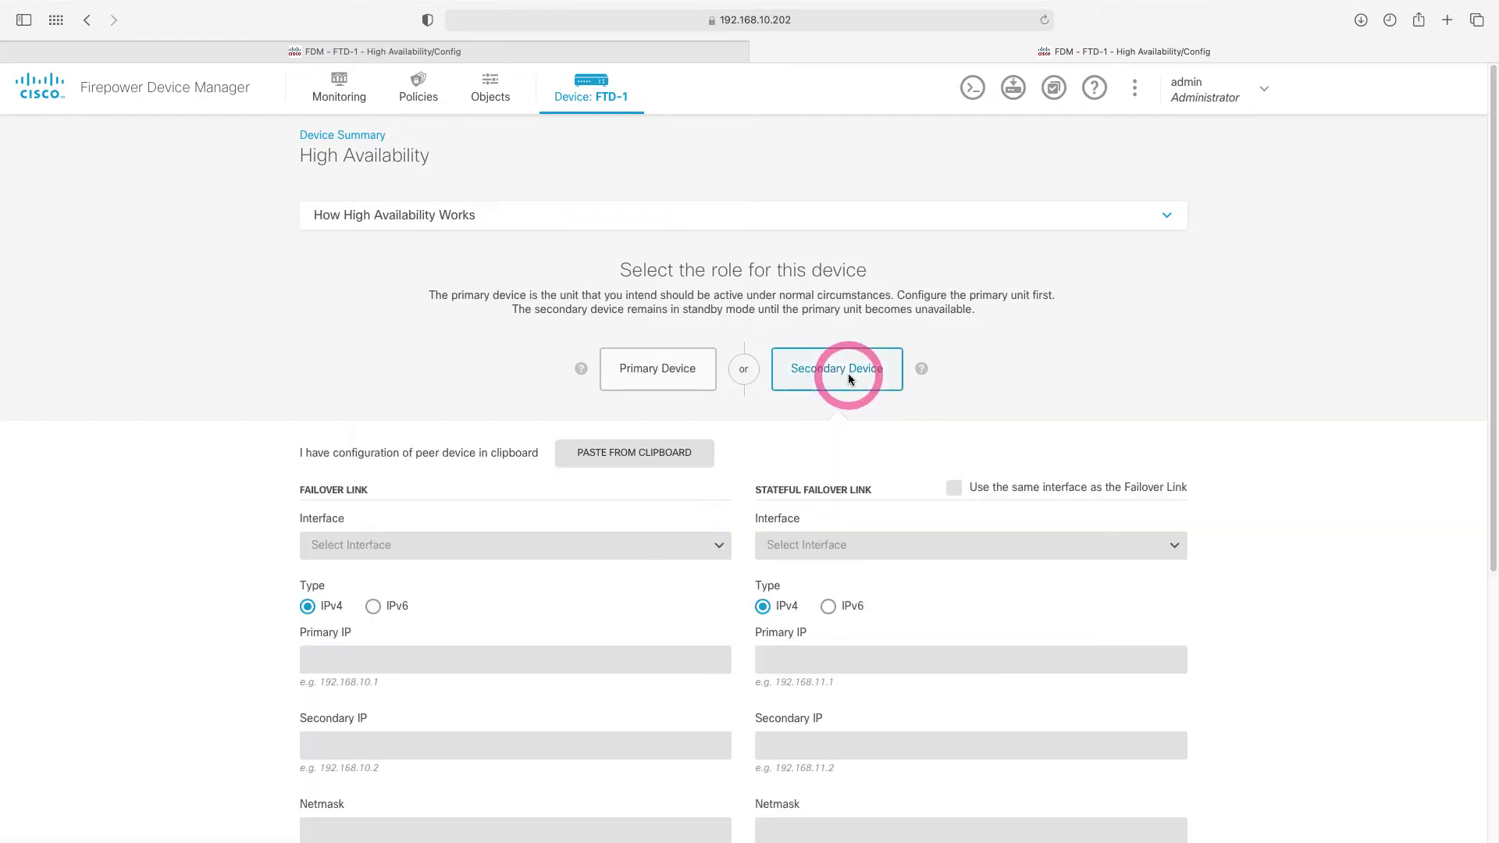
click(630, 550)
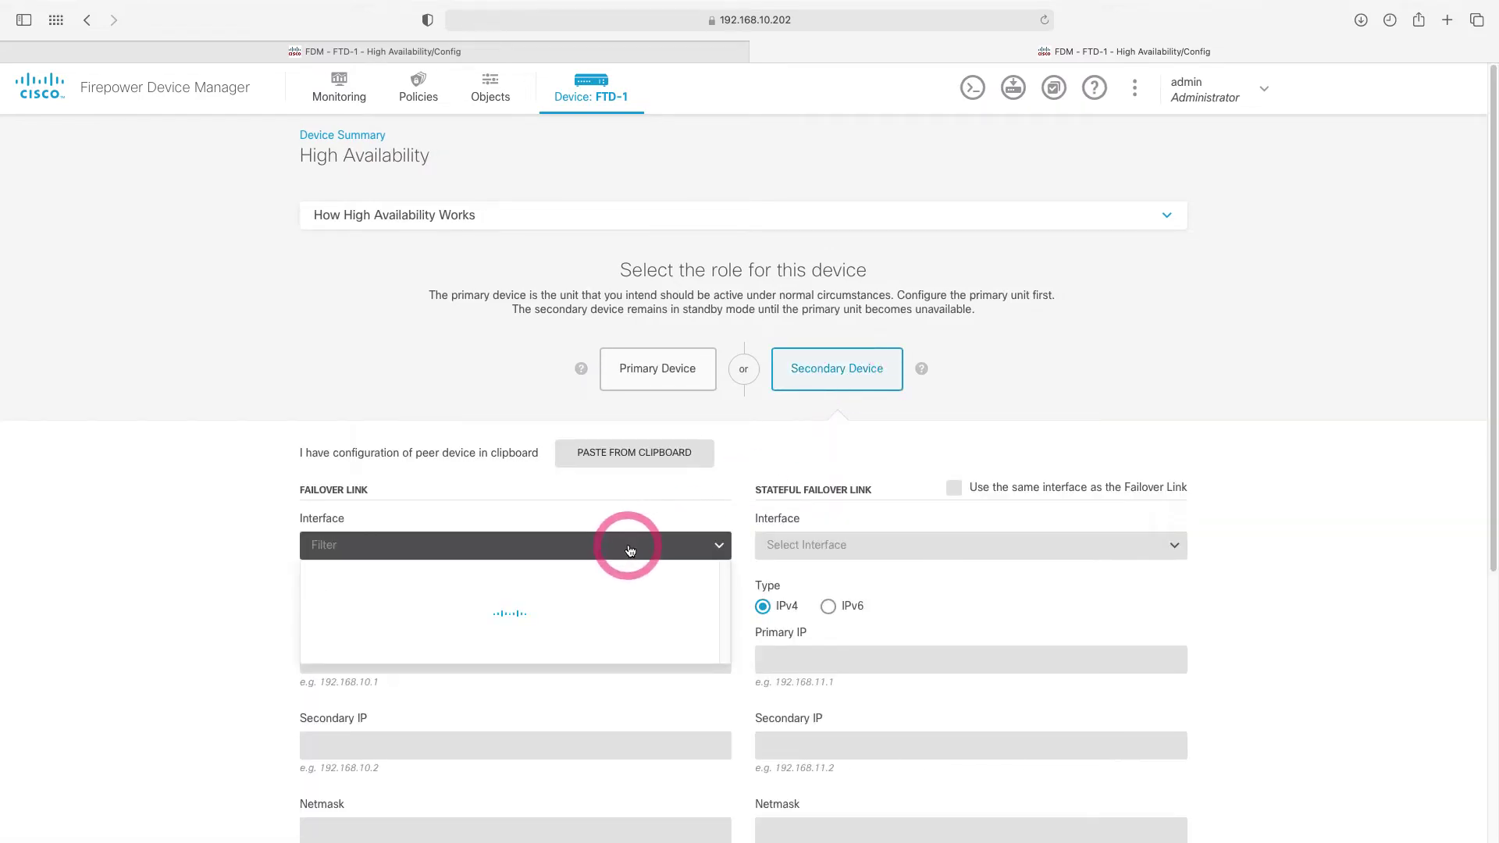
click(546, 684)
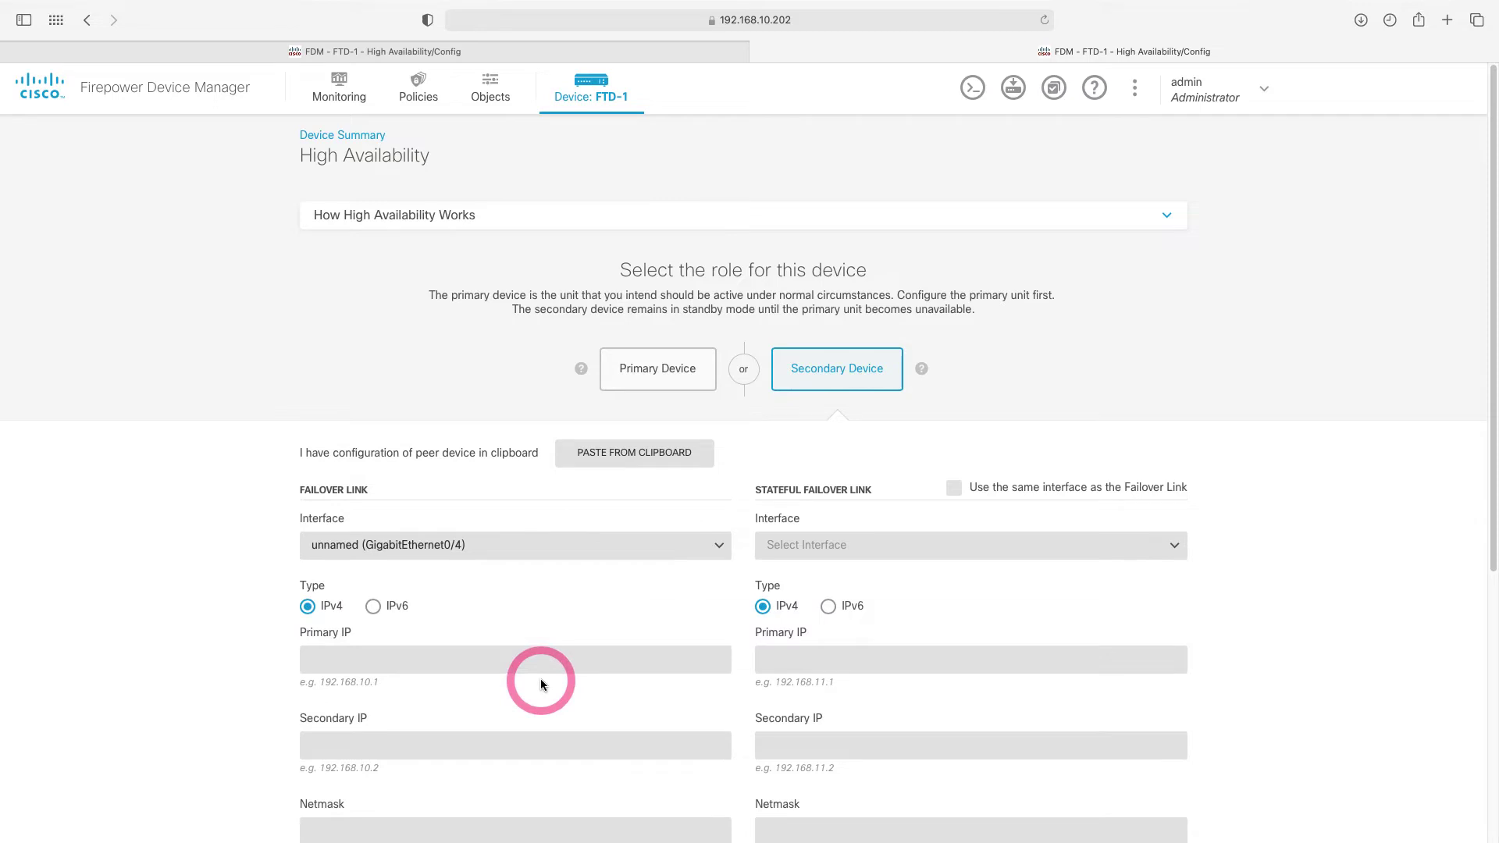
click(401, 663)
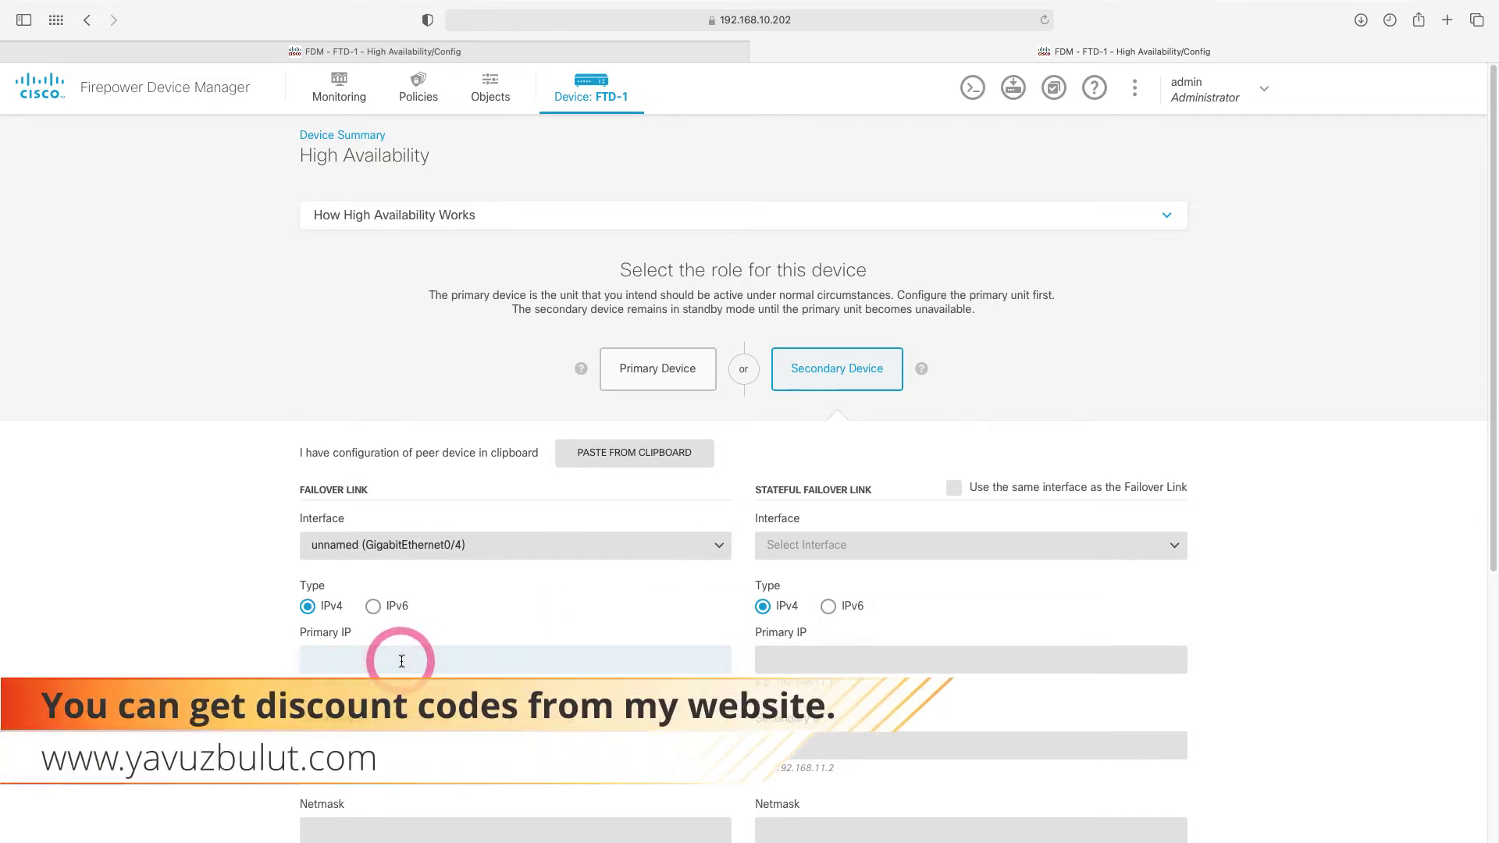
text(172.16.40.1)
key(Tab)
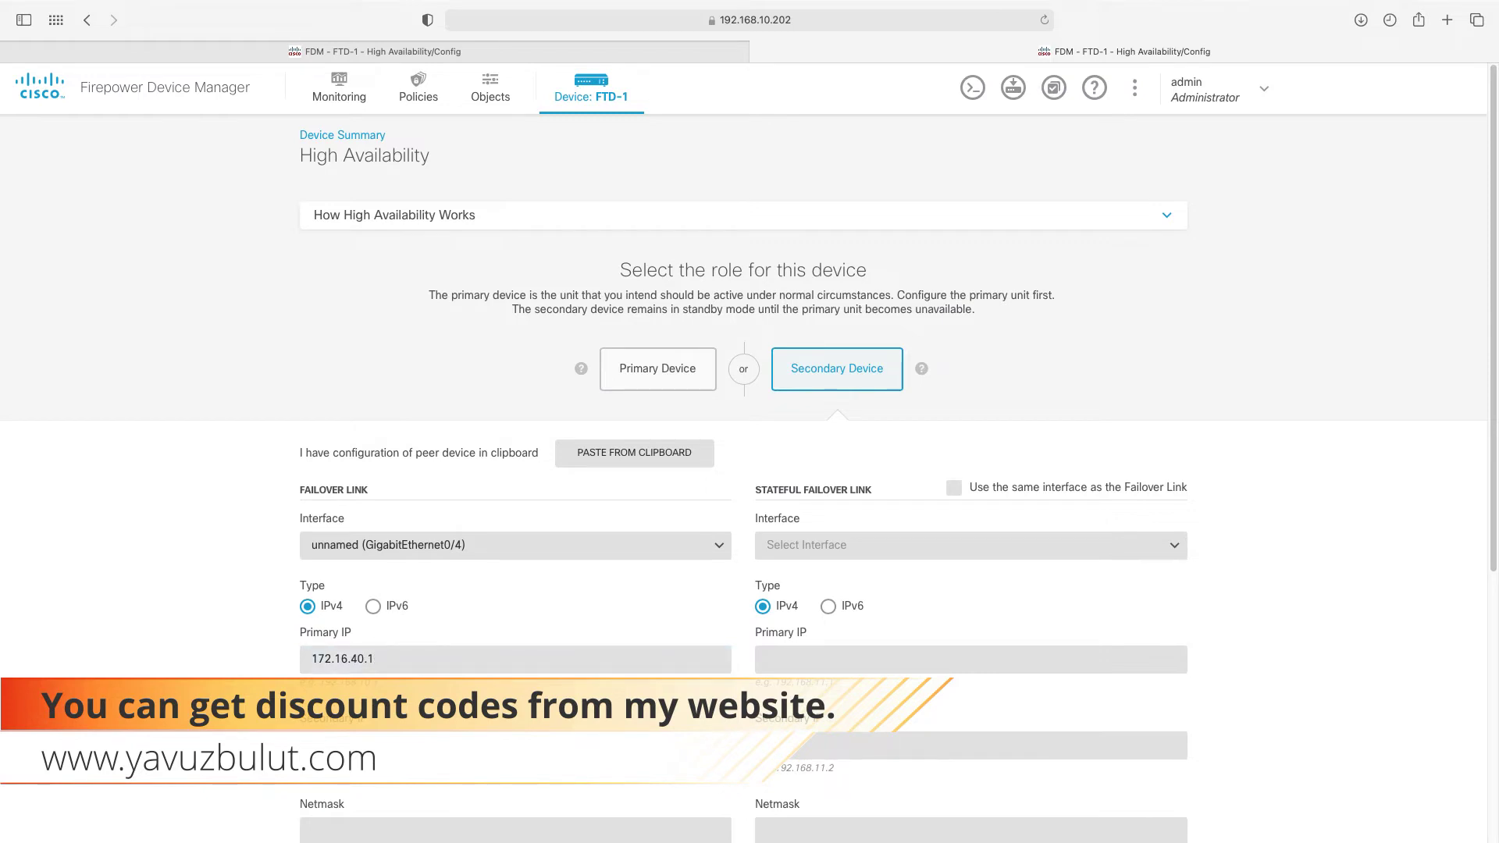
click(312, 830)
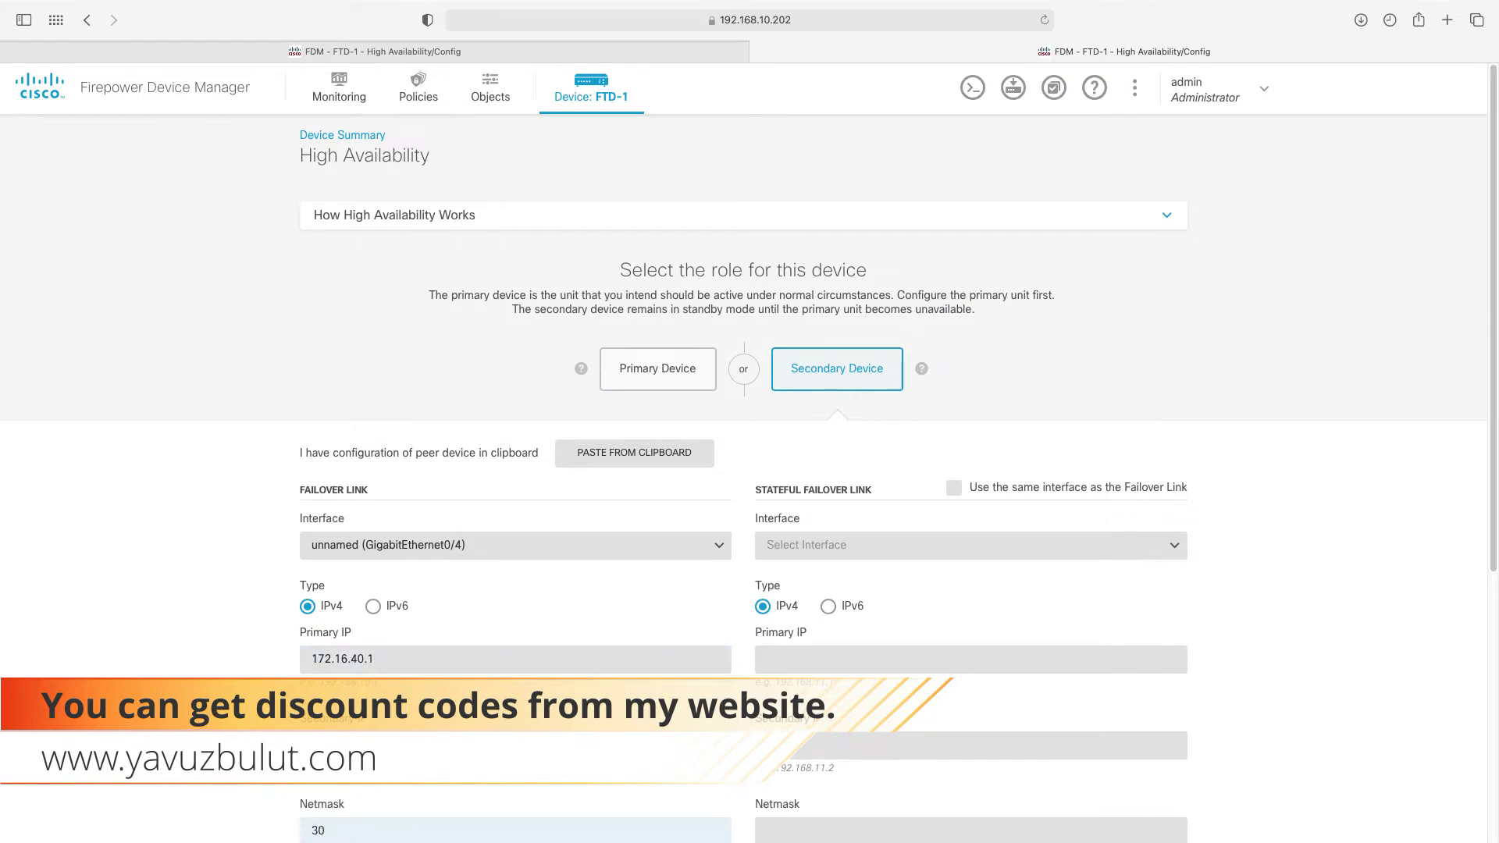
Set stateful failover to GigabitEthernet0/5 with 172.16.50.1, 172.16.50.2 and netmask 30.
click(998, 548)
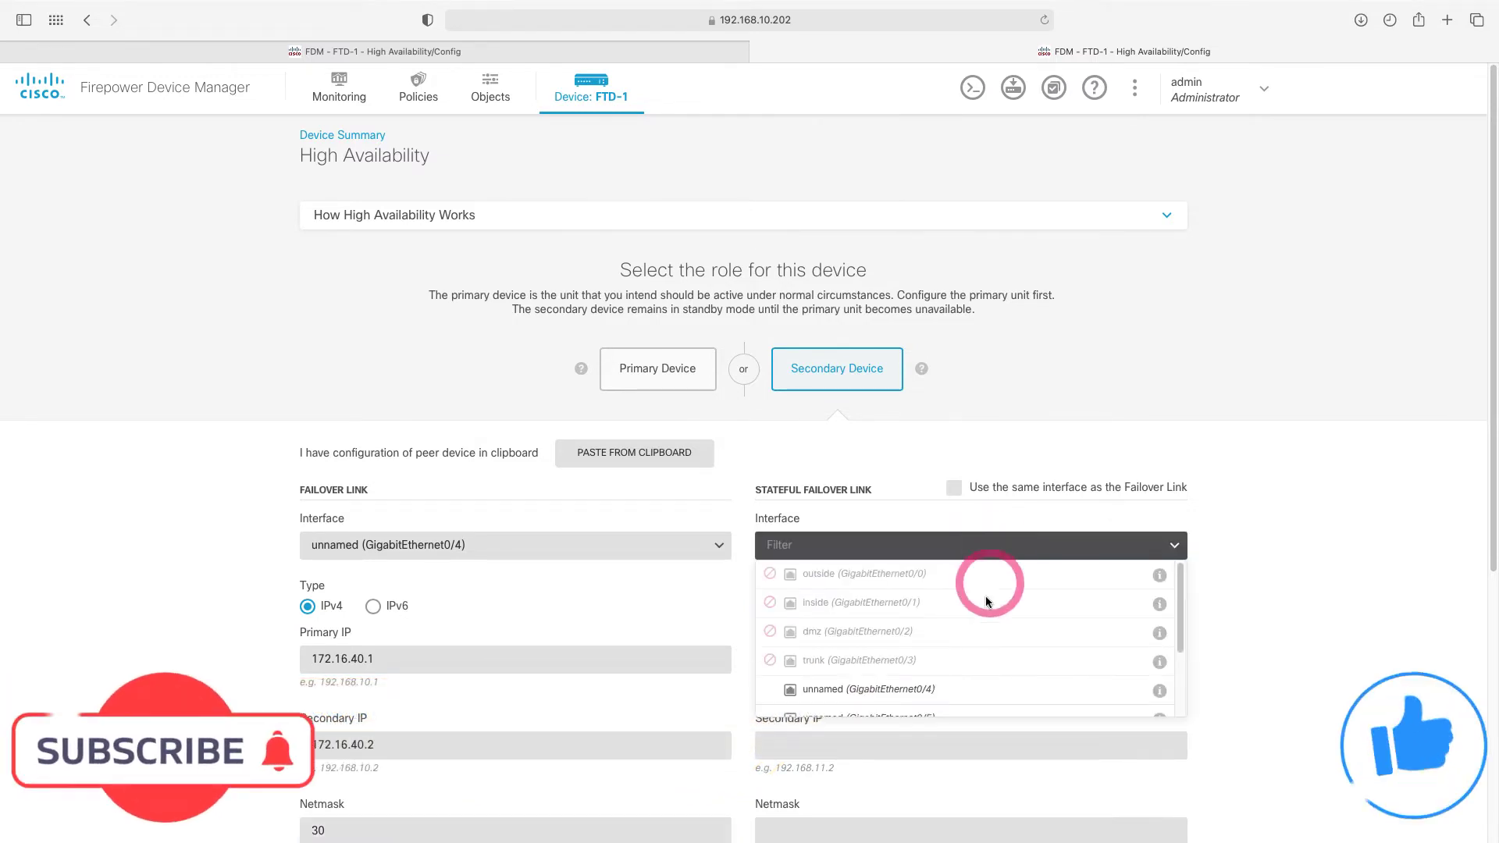
scroll(985, 627, down, 1)
click(960, 669)
click(883, 659)
text(172.16.50.1)
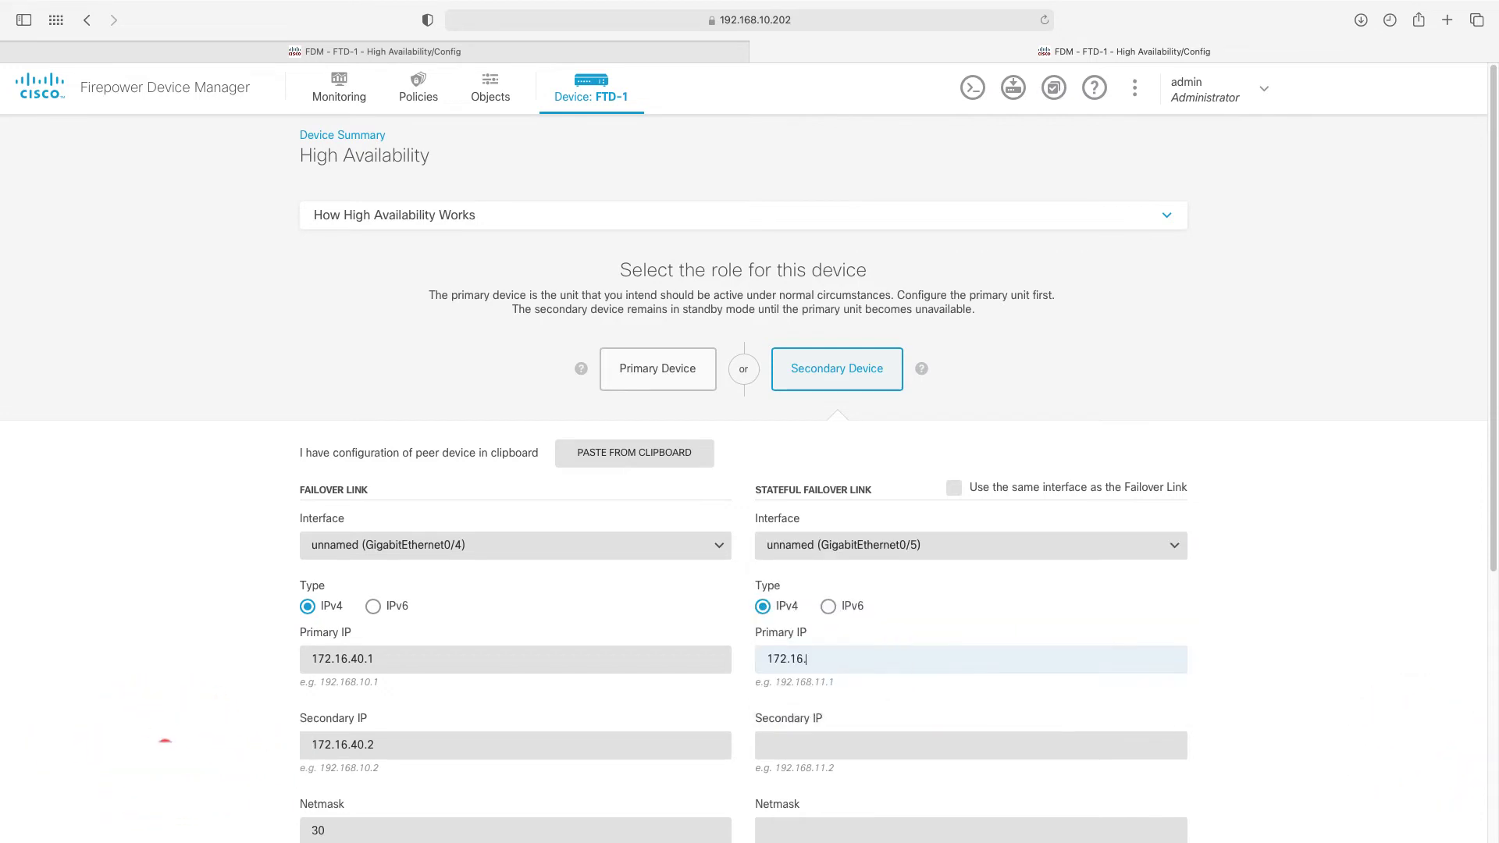
key(Tab)
text(172.16.50.2)
key(Tab)
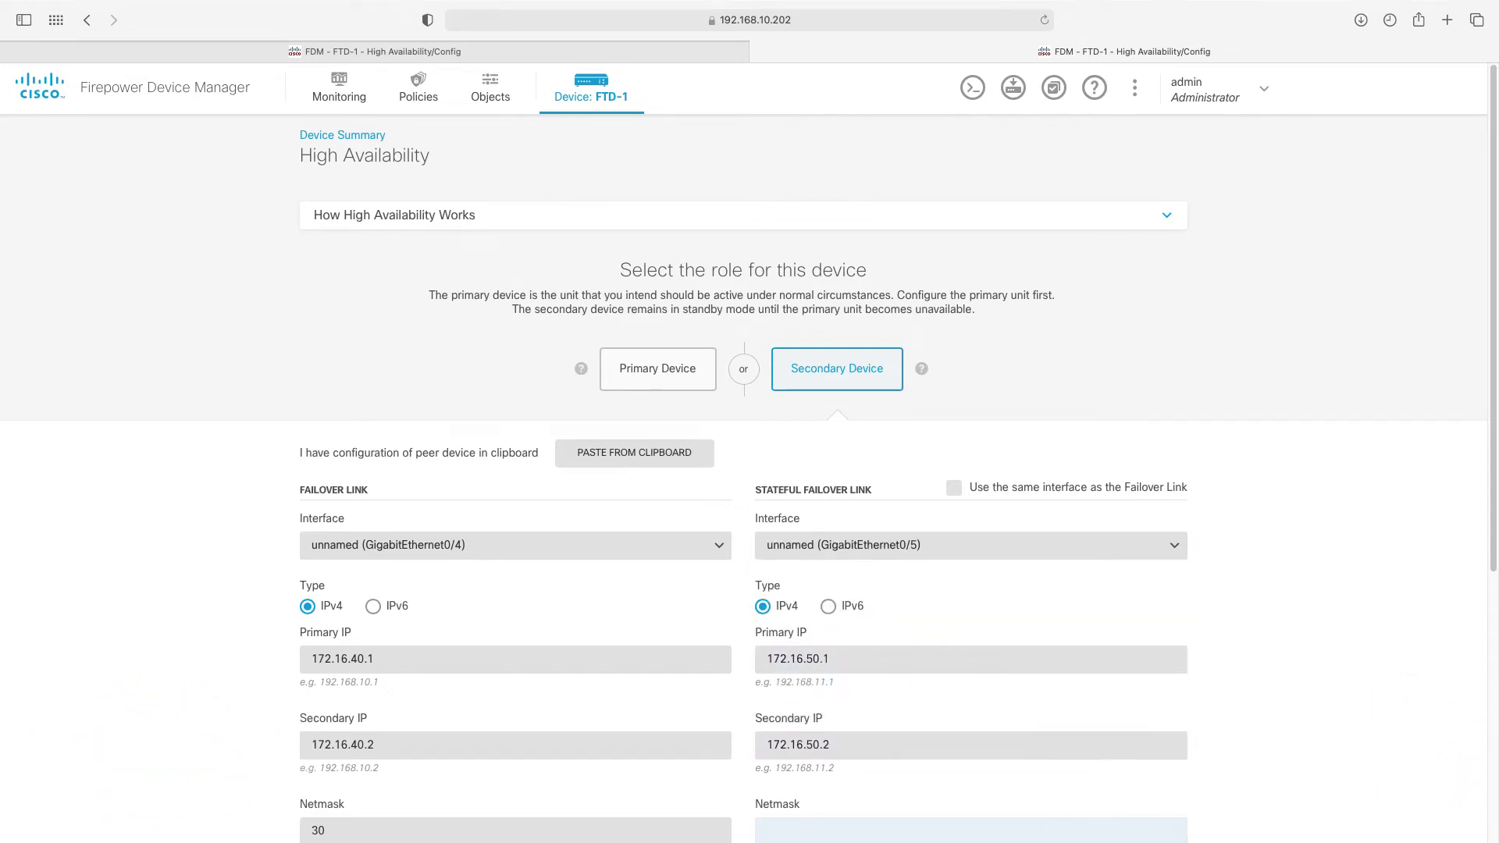
text(30)
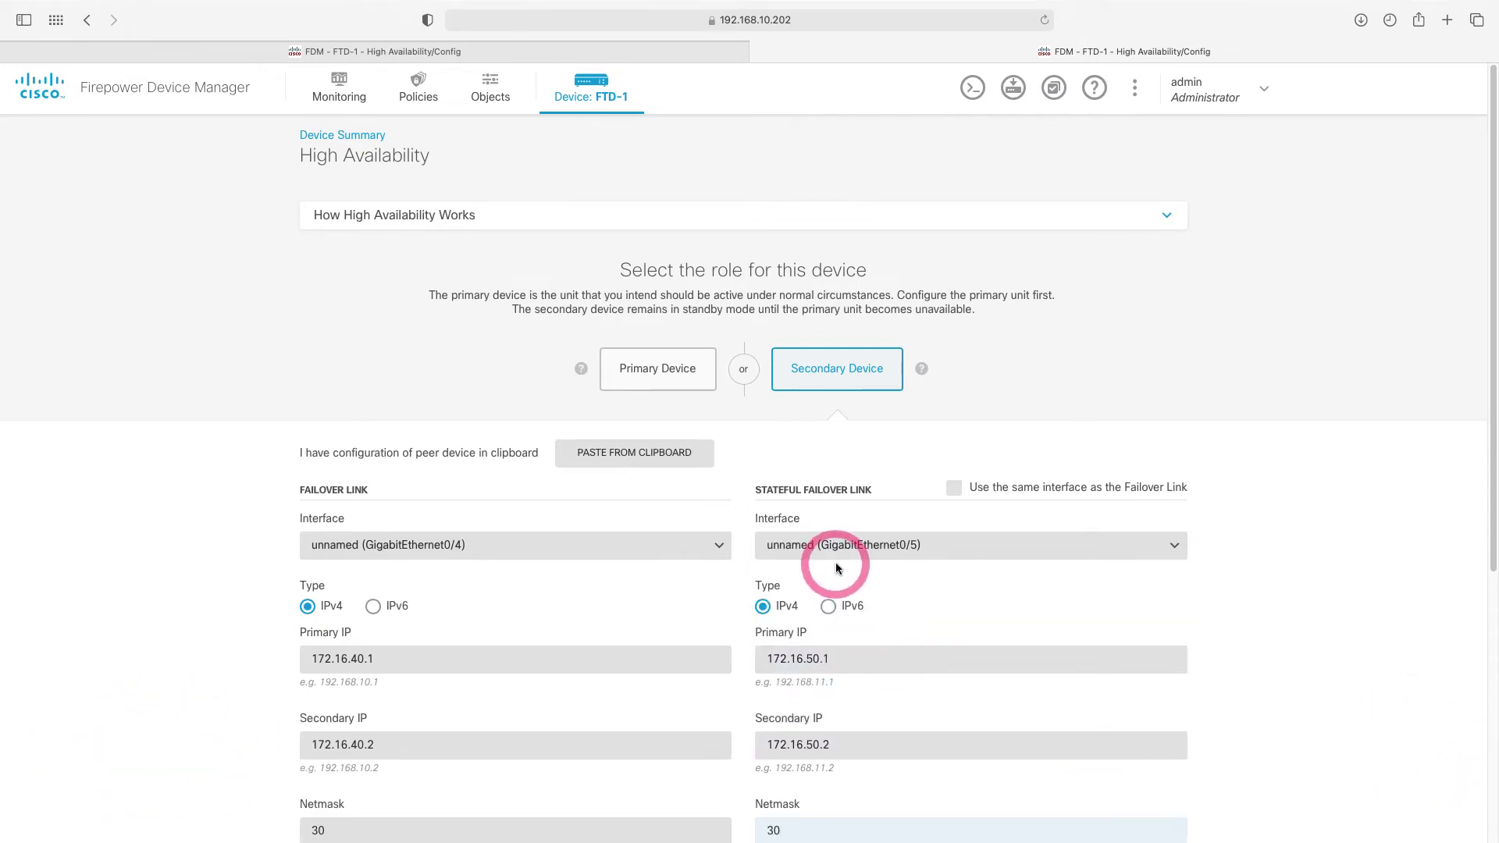
Activate high availability on the secondary unit.
scroll(837, 573, down, 3)
scroll(837, 572, down, 2)
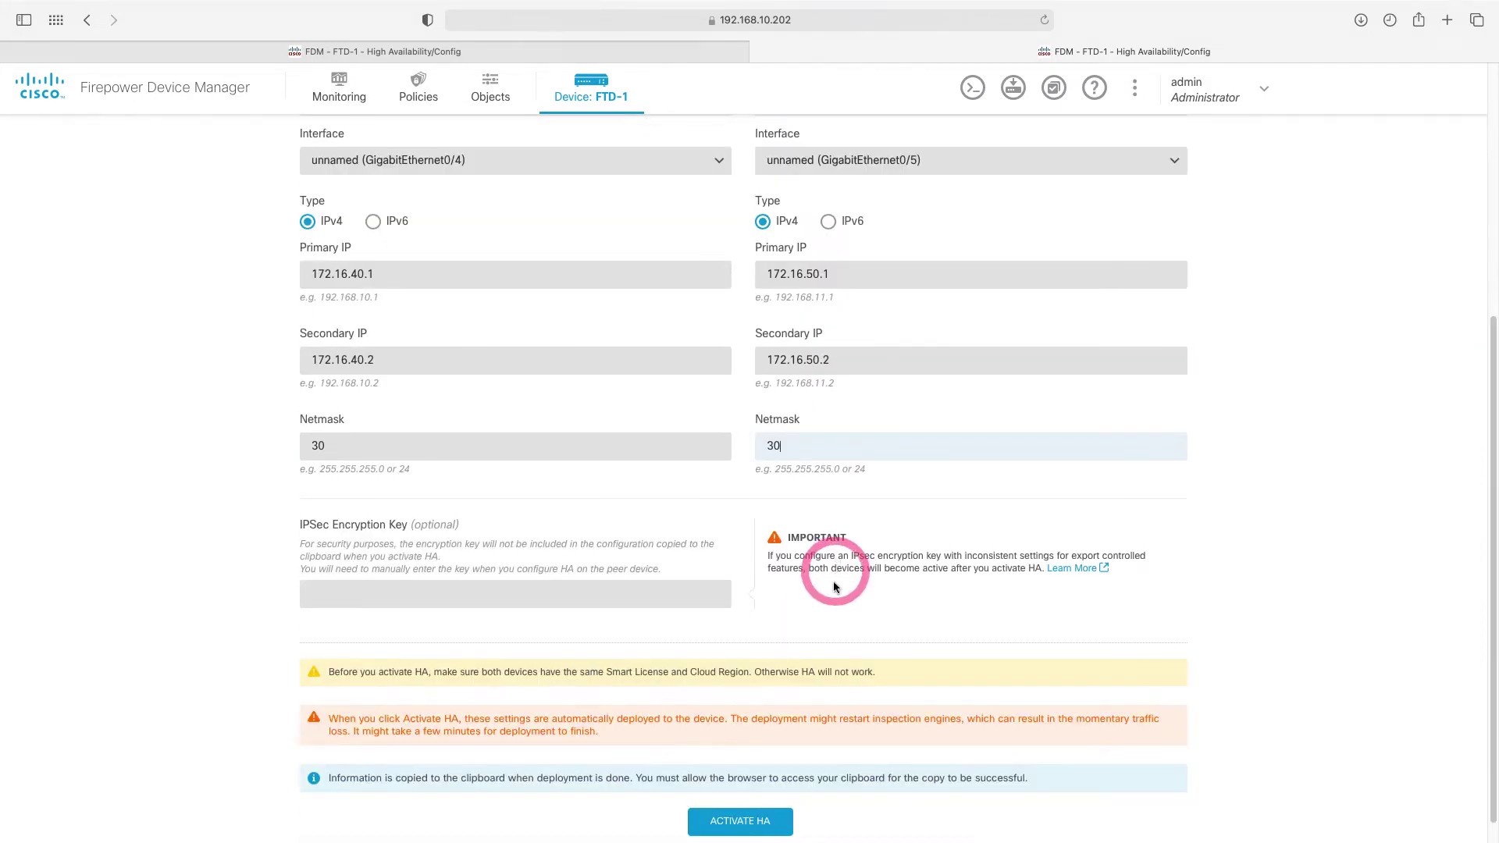
click(736, 819)
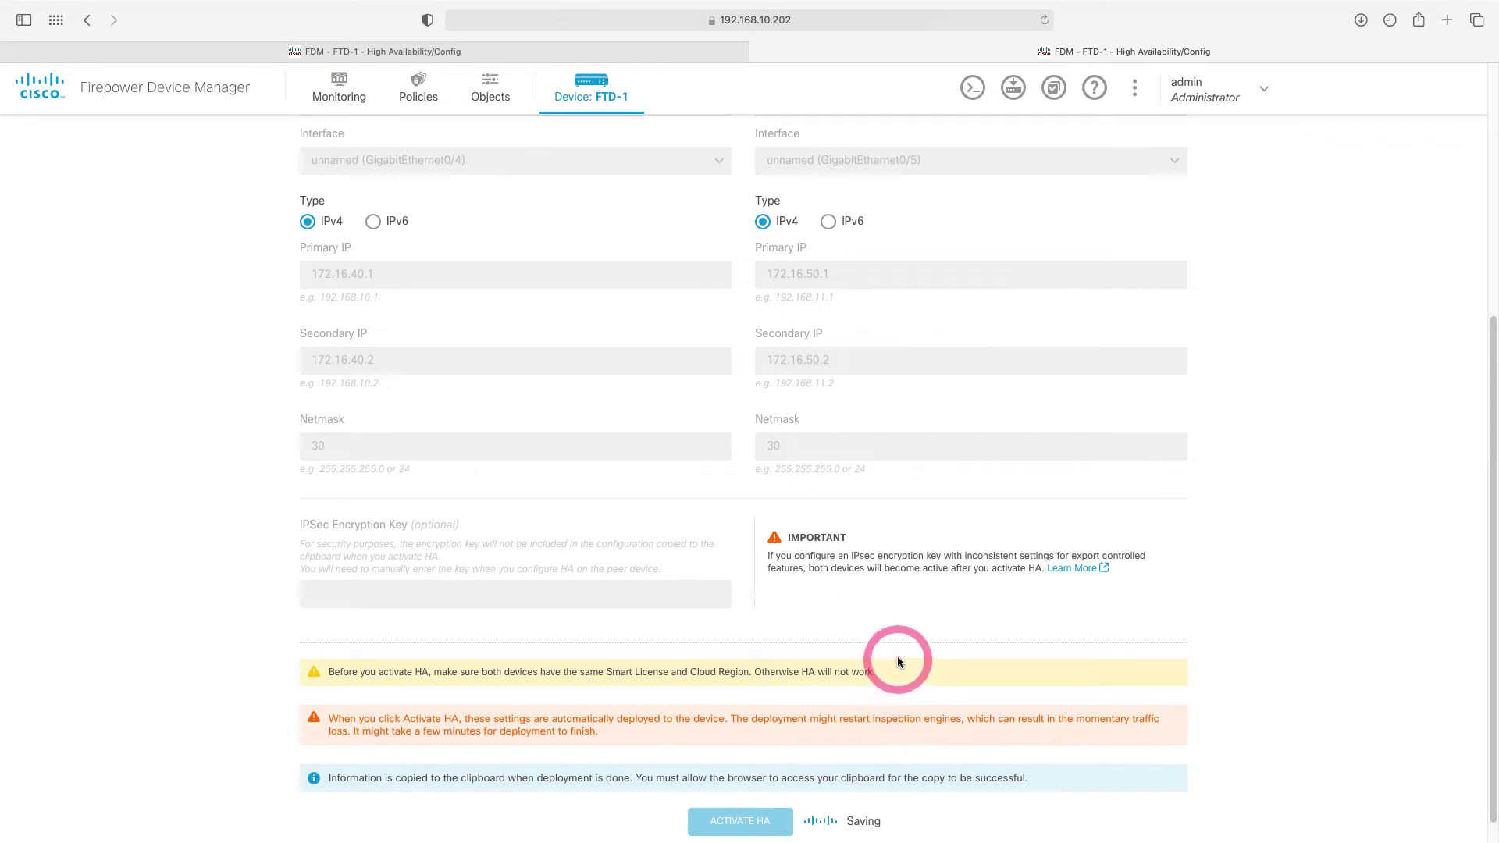
Check the primary unit's deployment result and device summary, then return to the secondary's HA page.
click(654, 55)
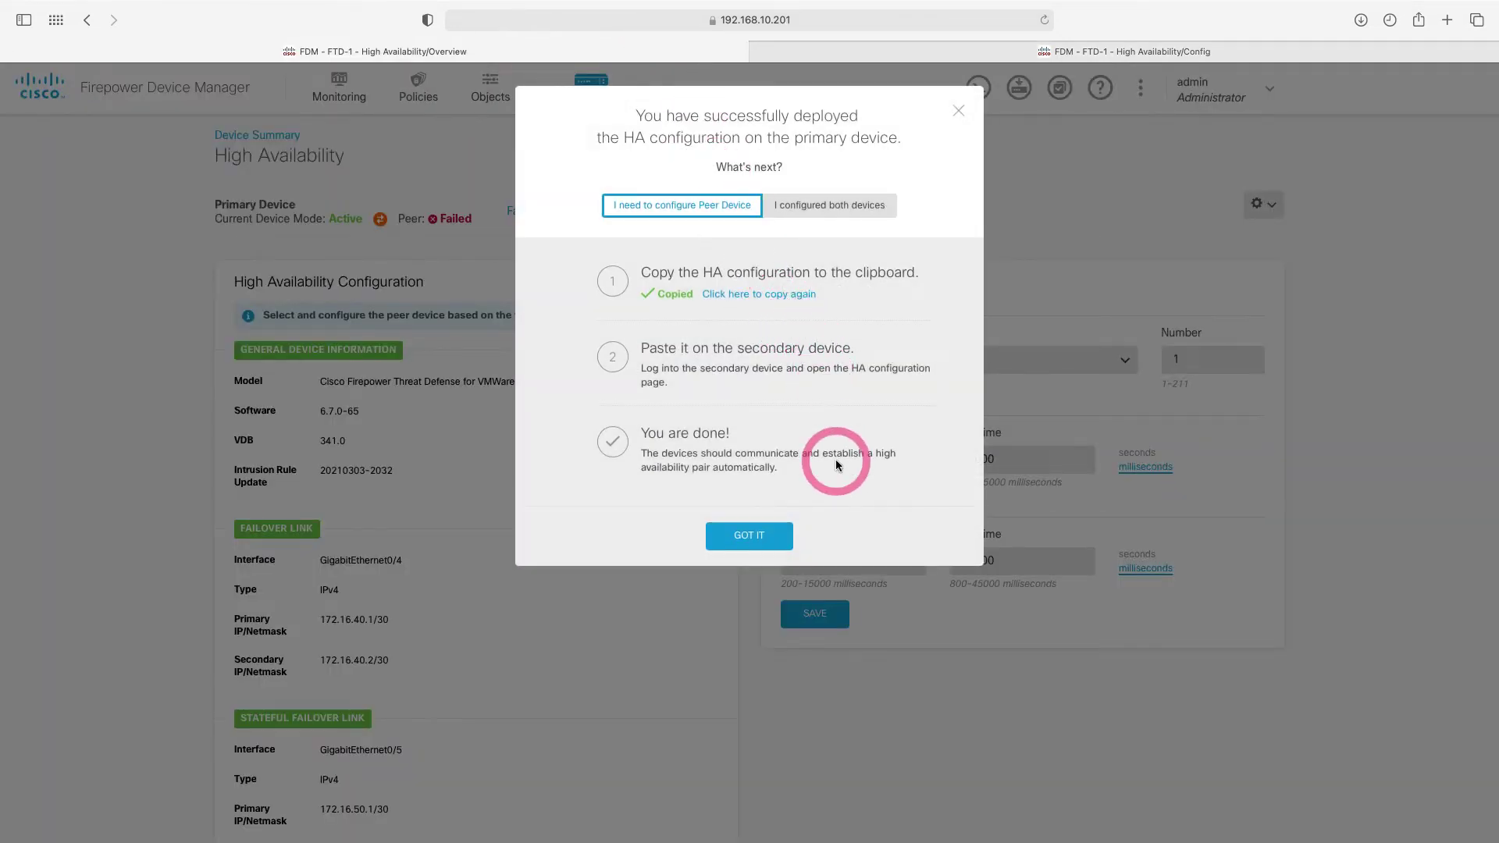
click(958, 114)
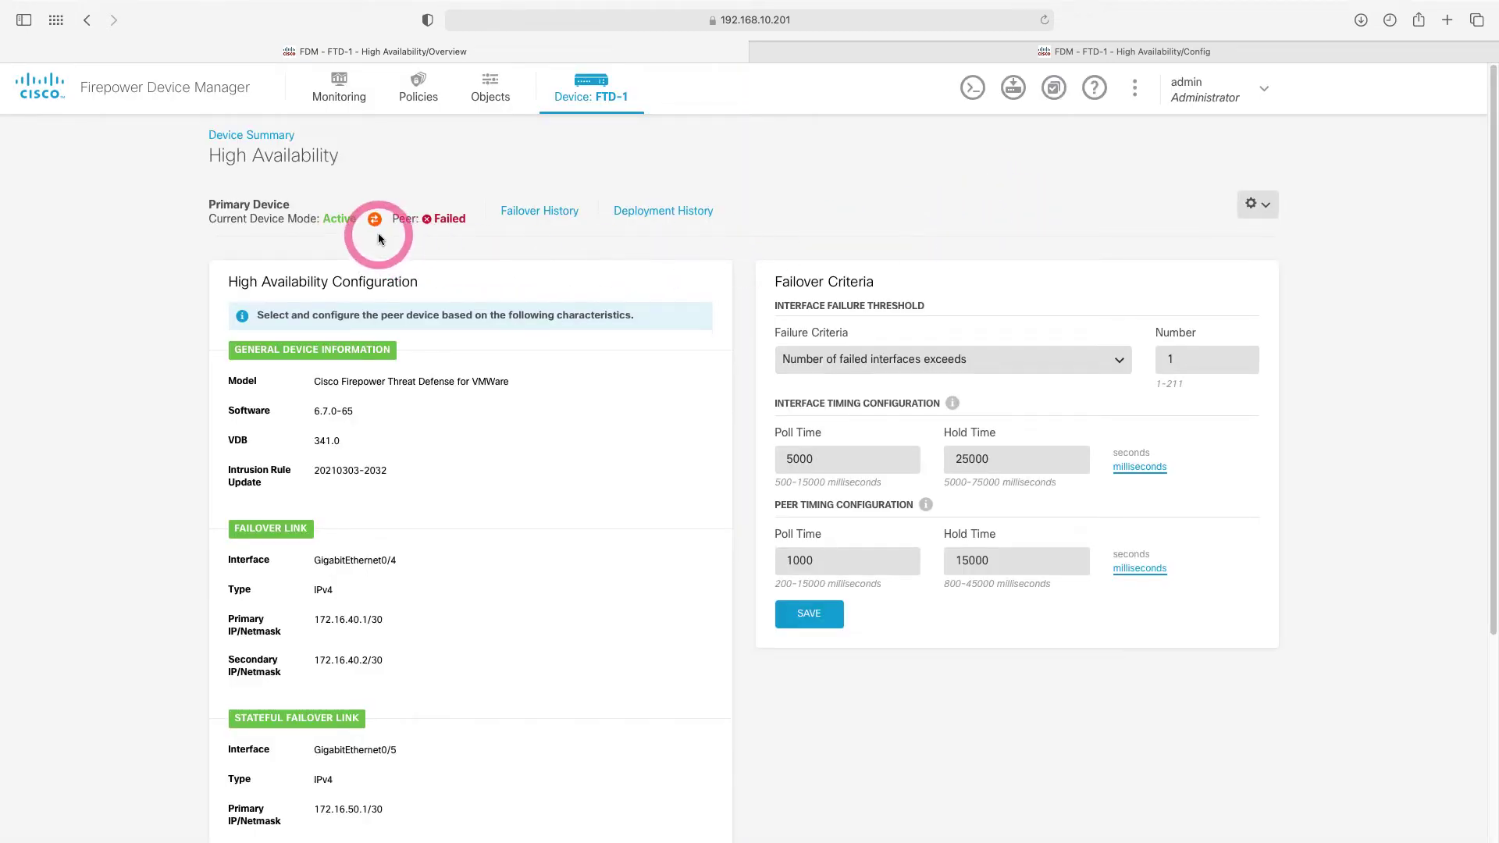
click(601, 97)
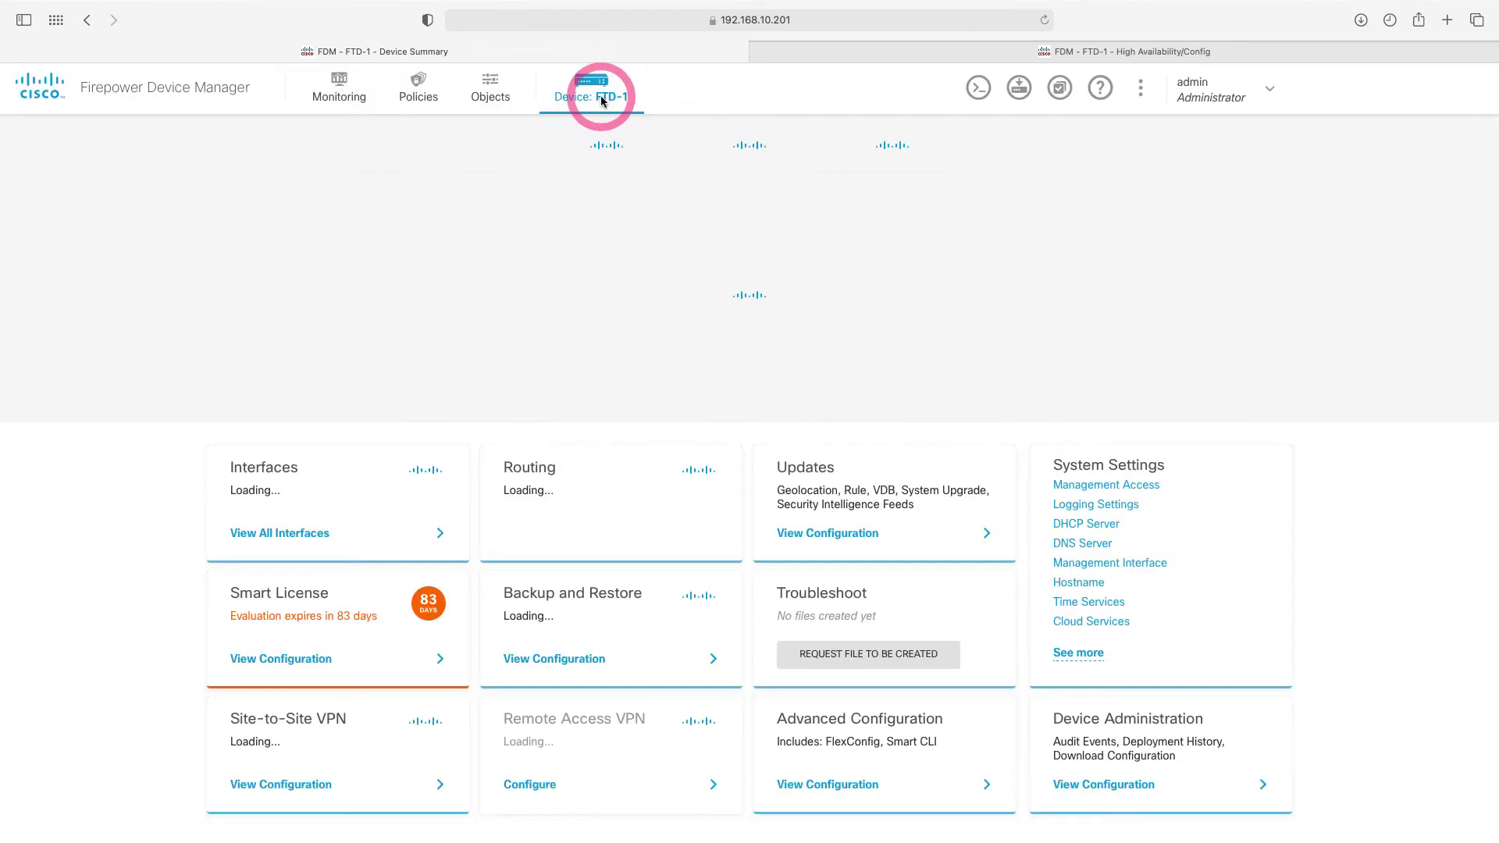
click(847, 55)
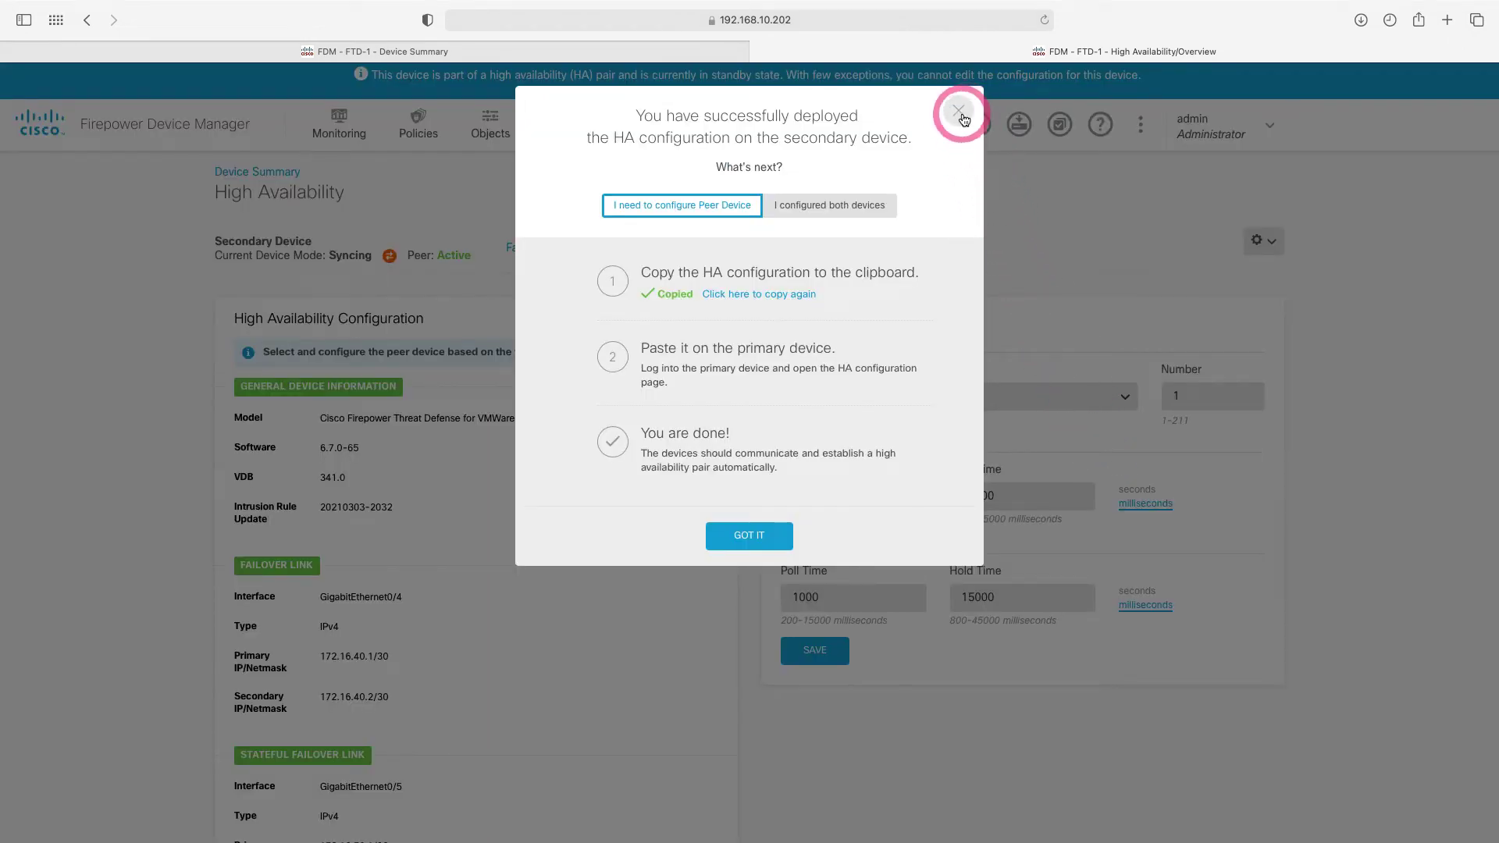
Dismiss the secondary's success message and reload FTD-1's summary to show Active with a Standby peer.
click(962, 115)
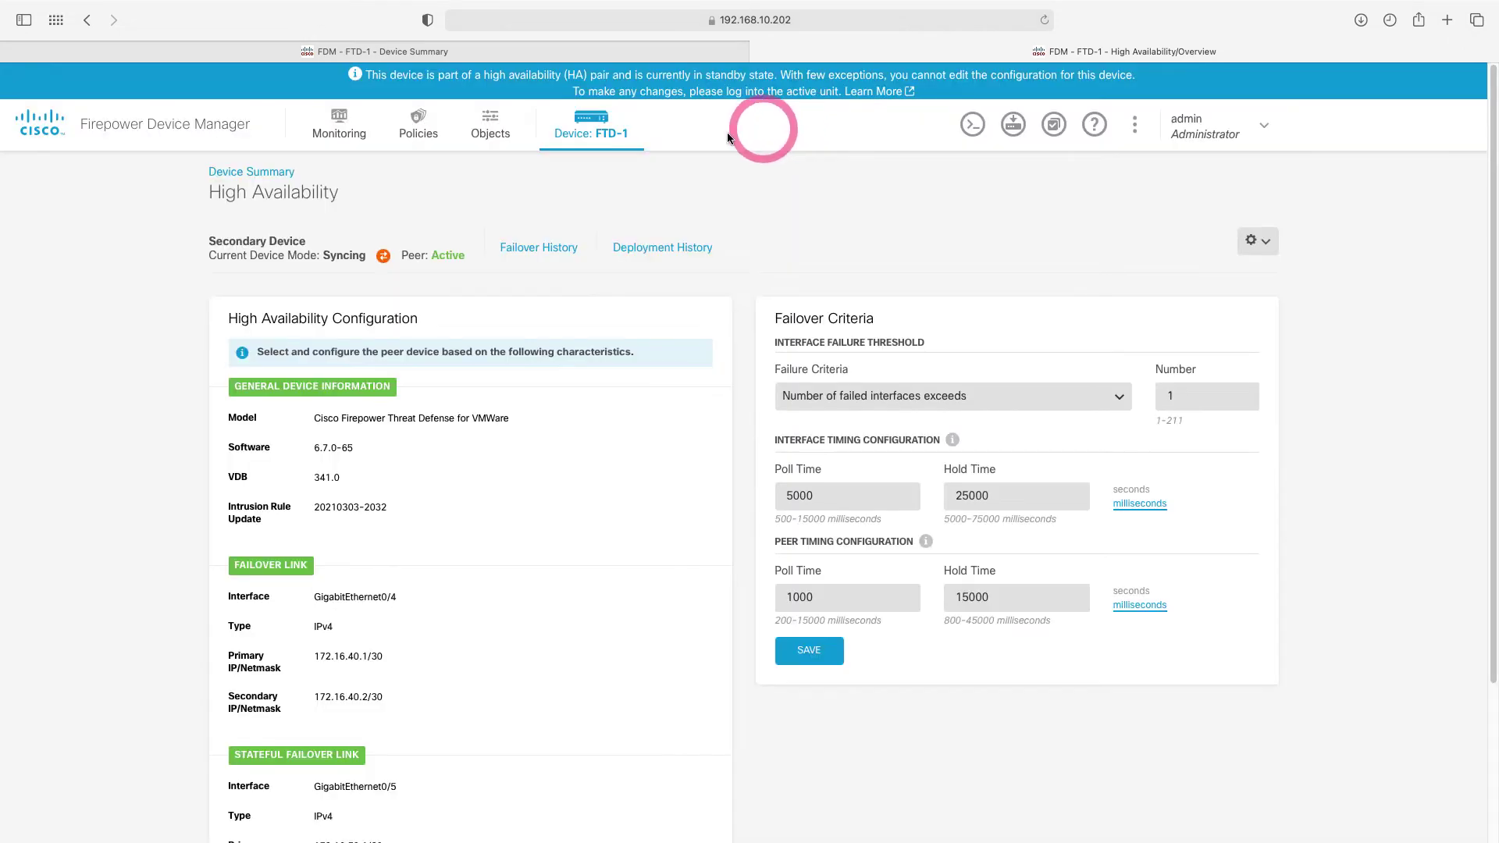
click(603, 142)
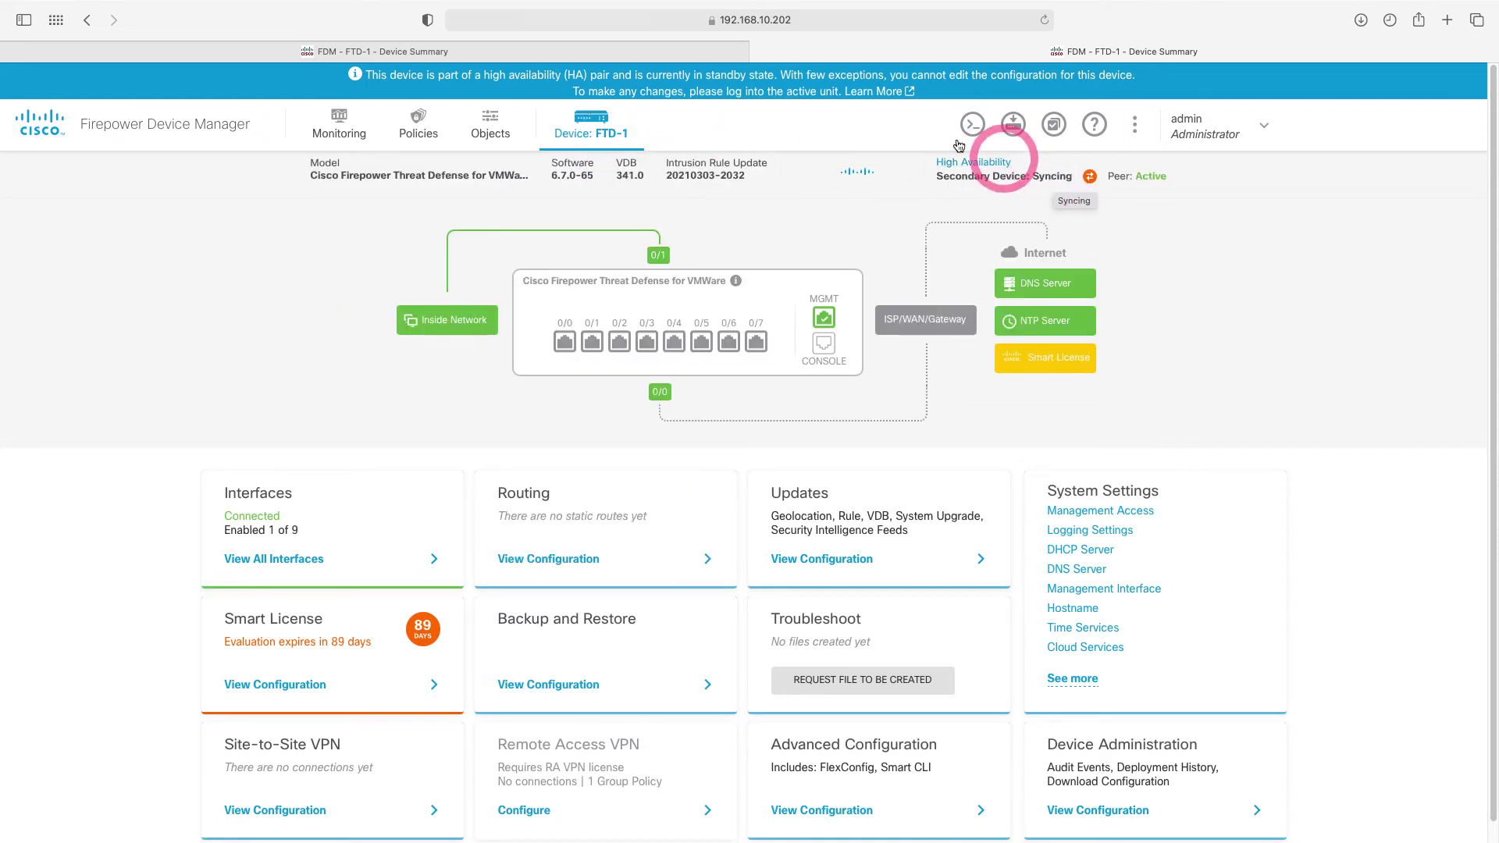
click(773, 51)
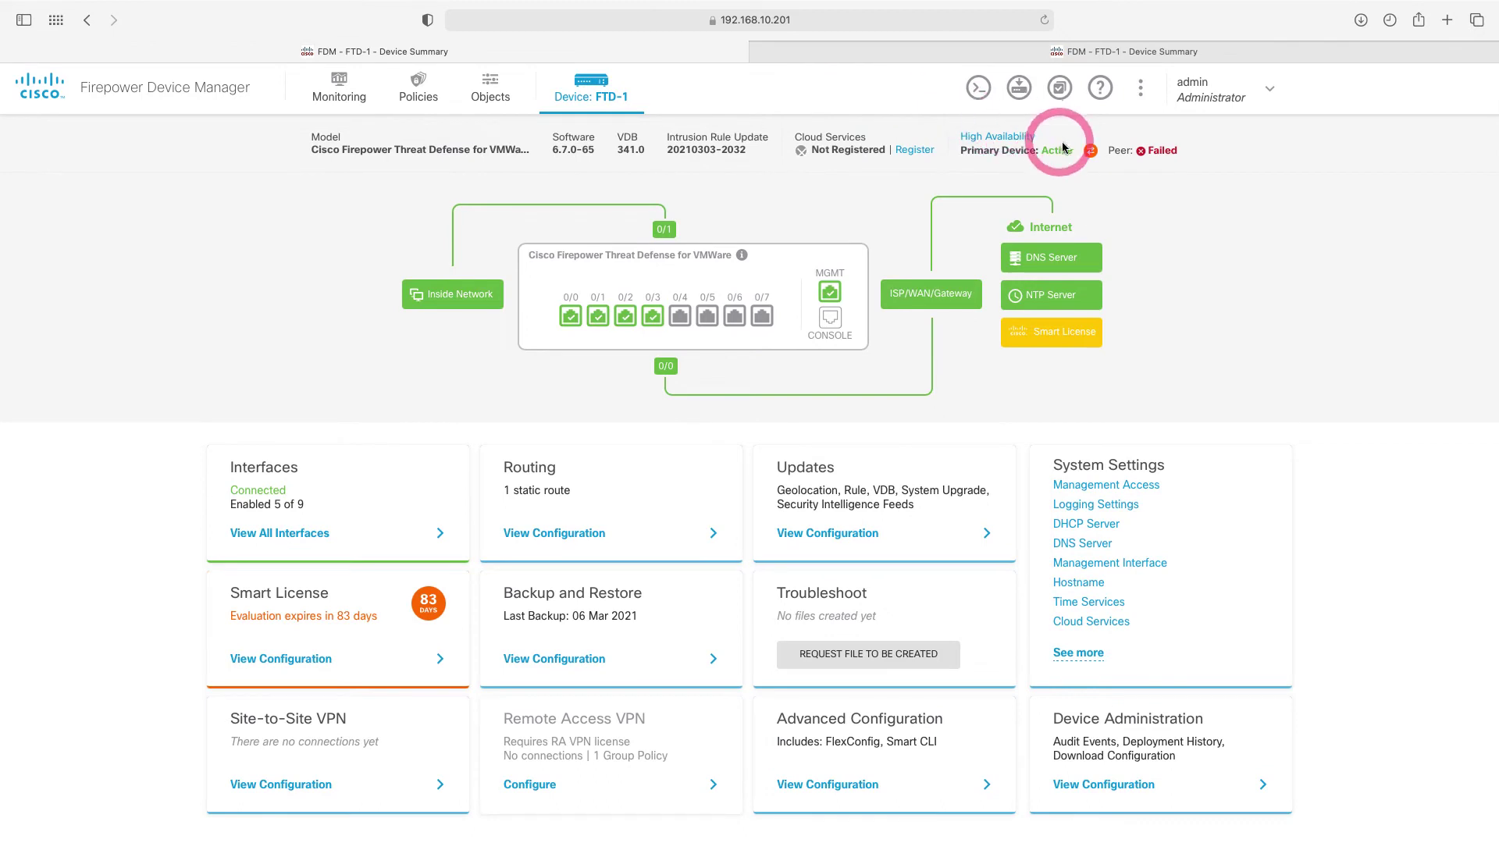
click(1044, 20)
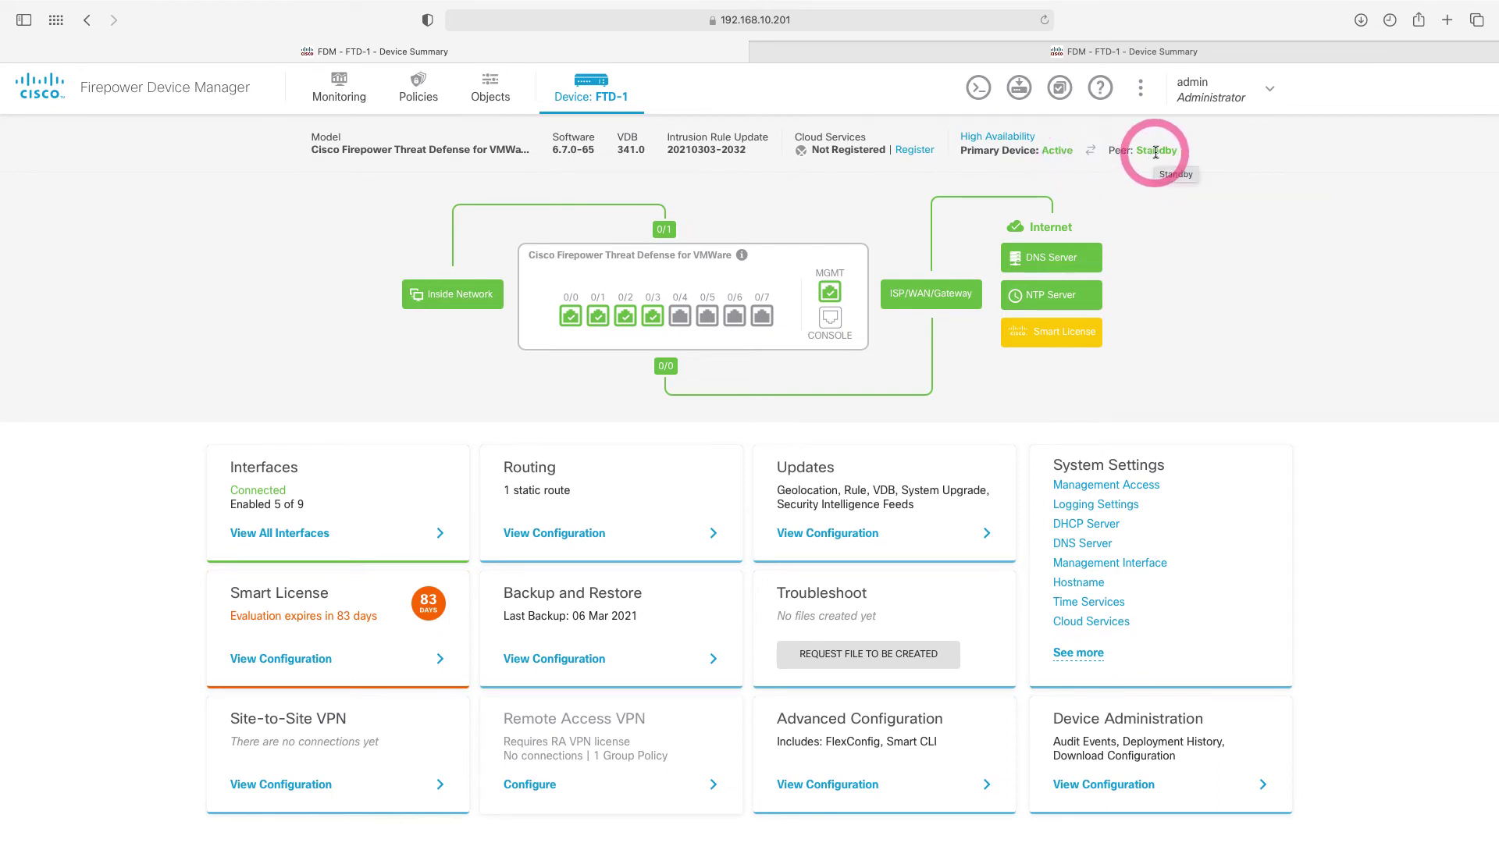
Review the standby unit's replicated access rules and interfaces, then return to the primary's summary.
click(1152, 51)
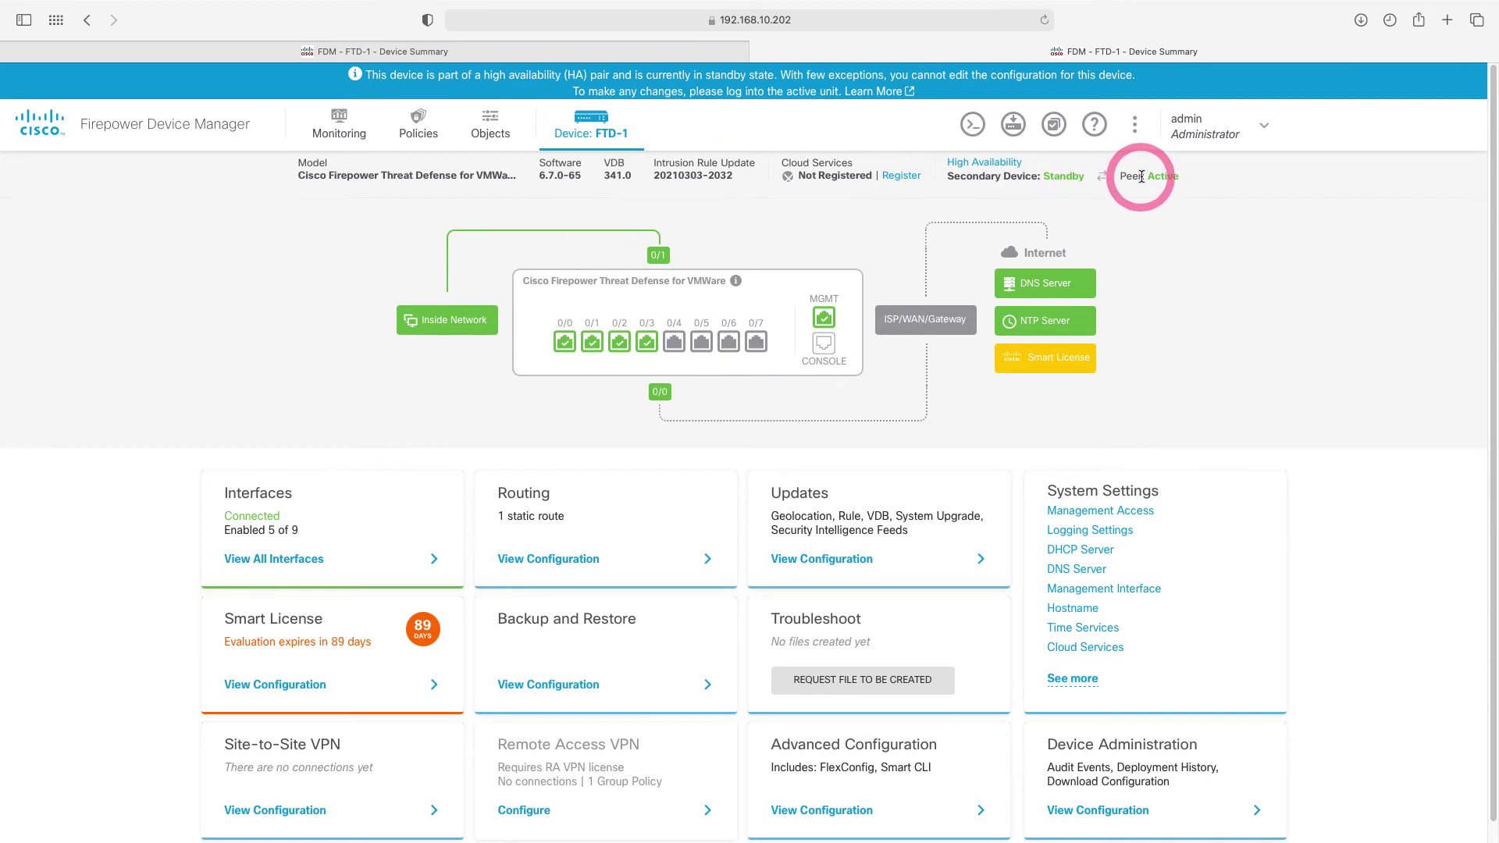
click(415, 135)
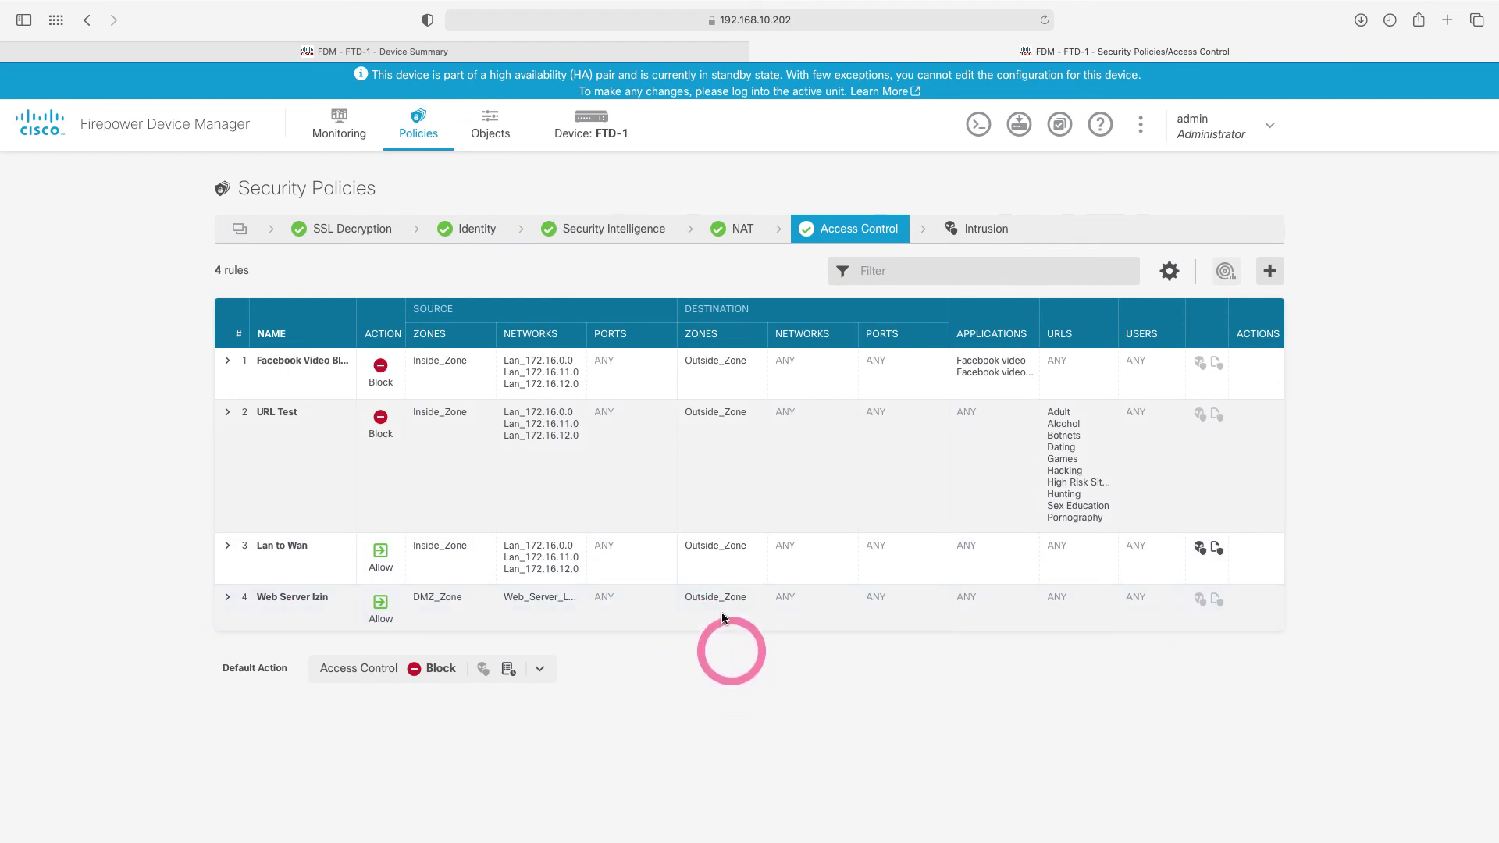
click(587, 135)
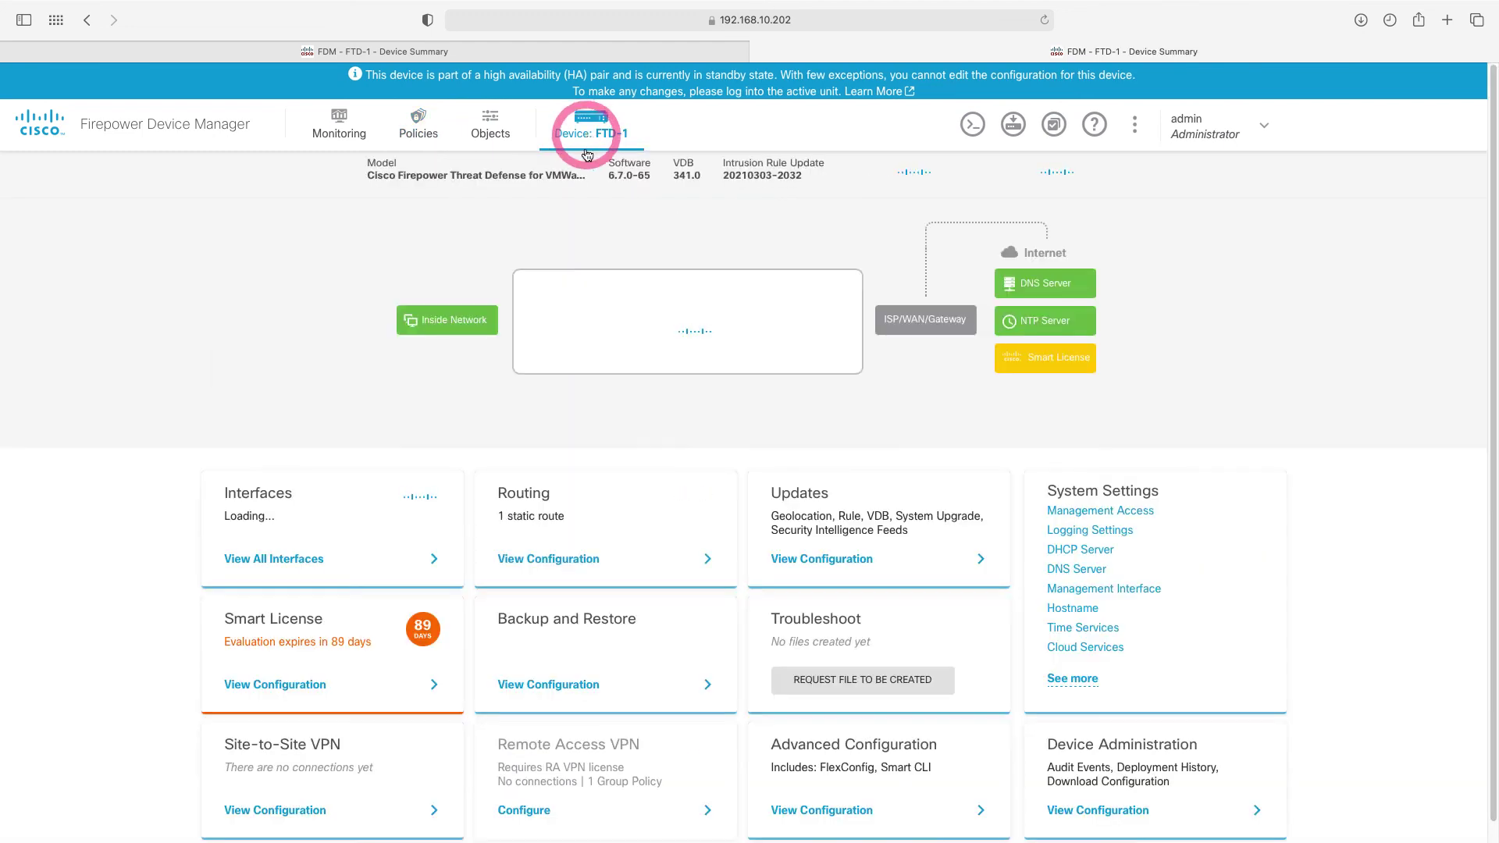
click(298, 559)
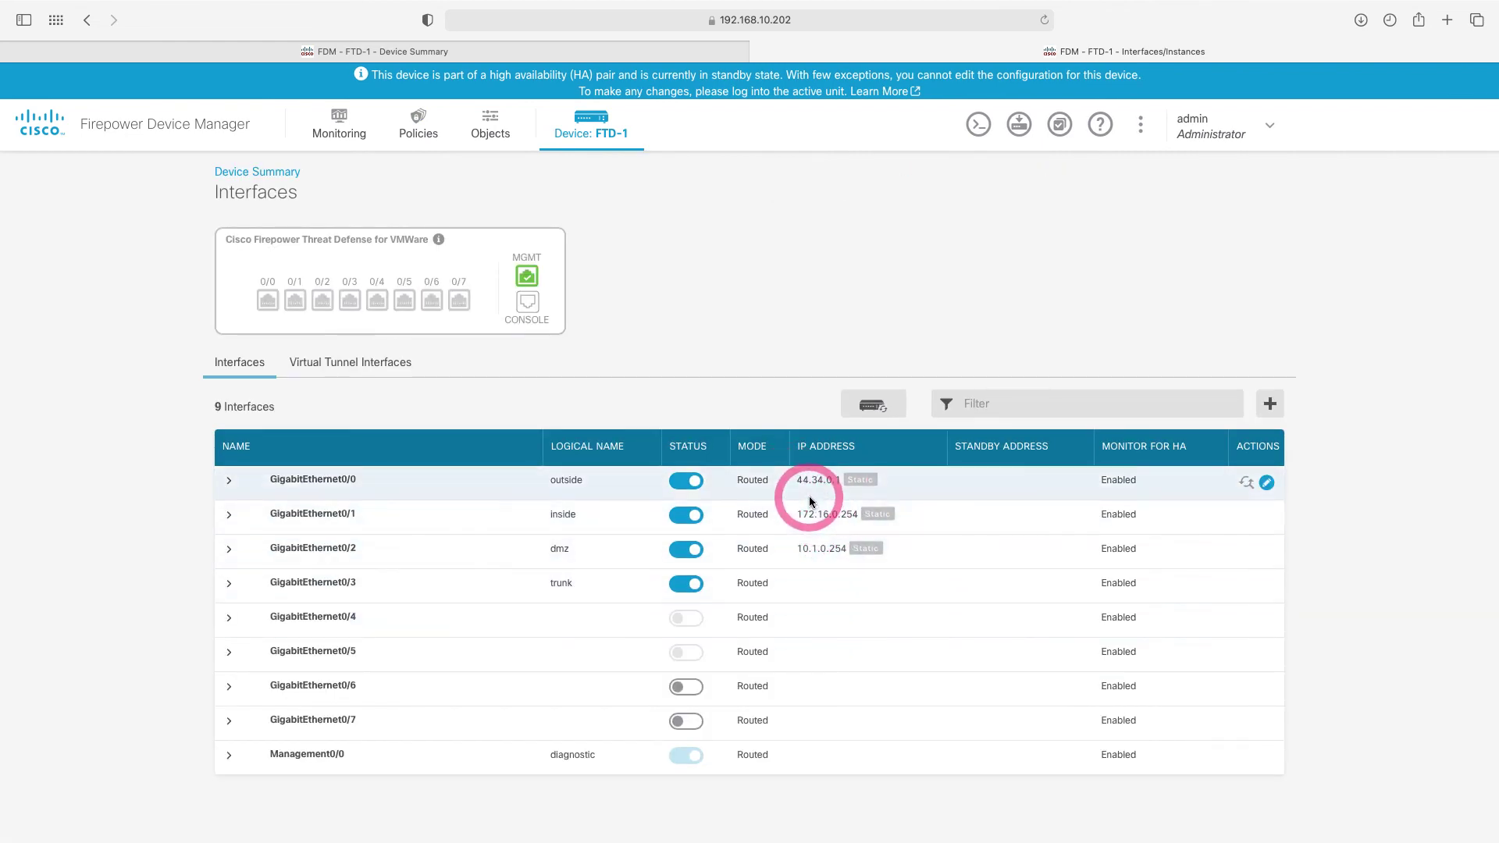
click(582, 51)
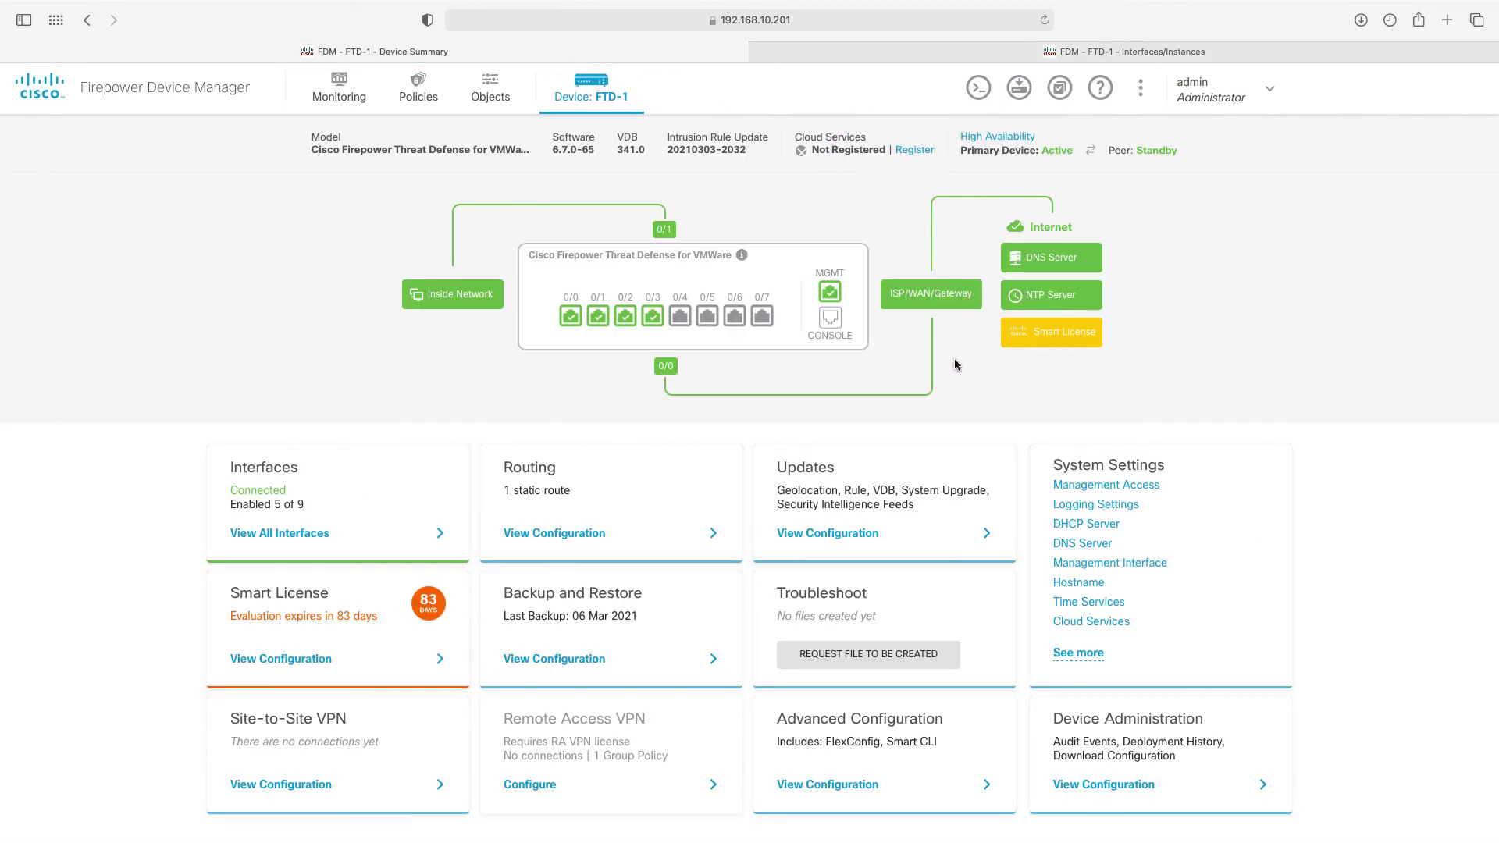
Shut down the primary unit via Reboot/Shutdown and view the secondary unit, now Active.
click(1077, 652)
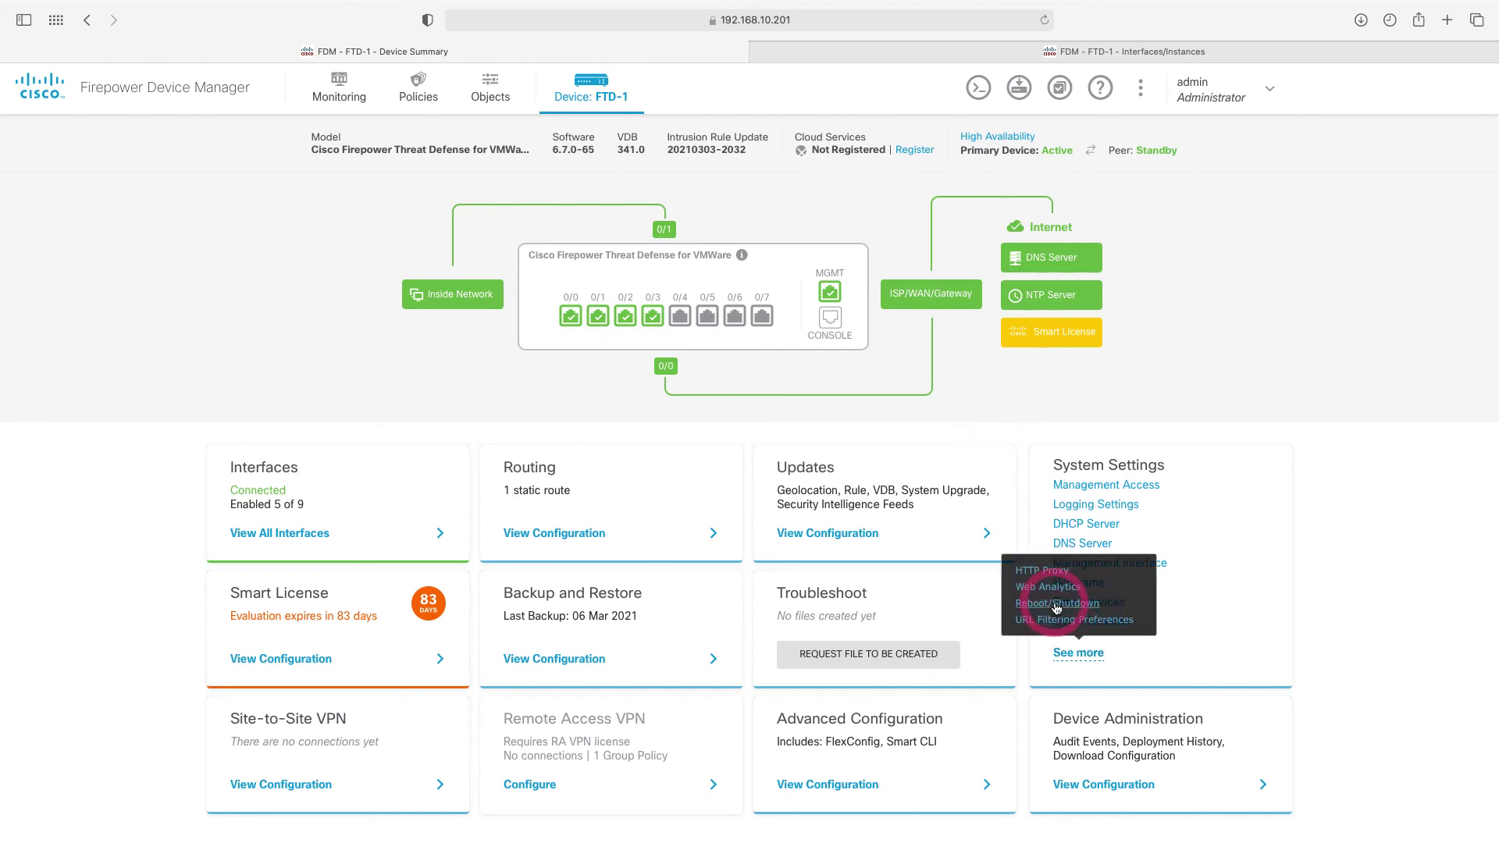
click(1056, 603)
click(655, 226)
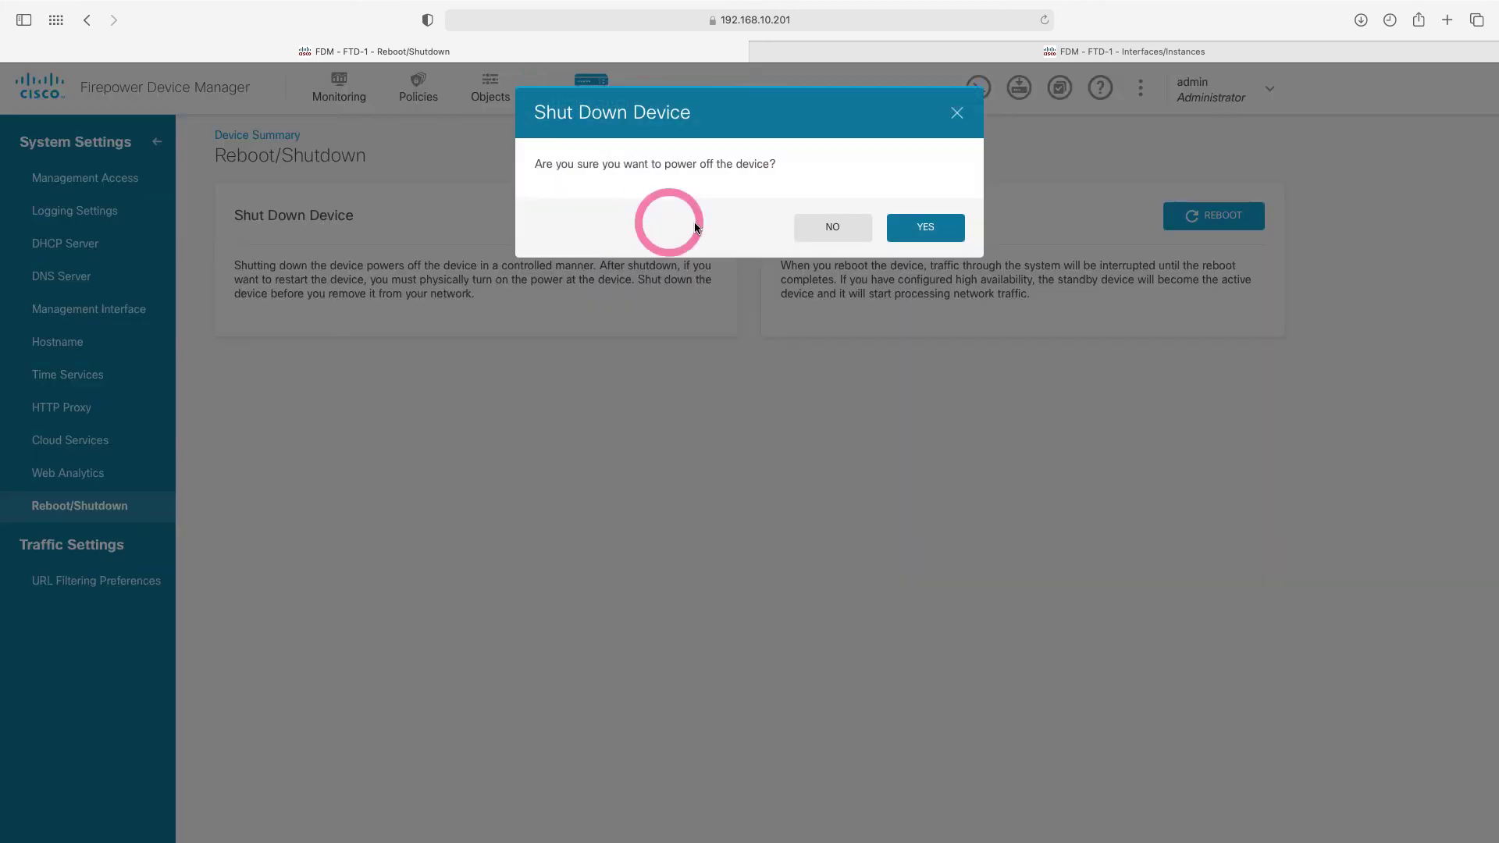
click(915, 232)
click(1074, 54)
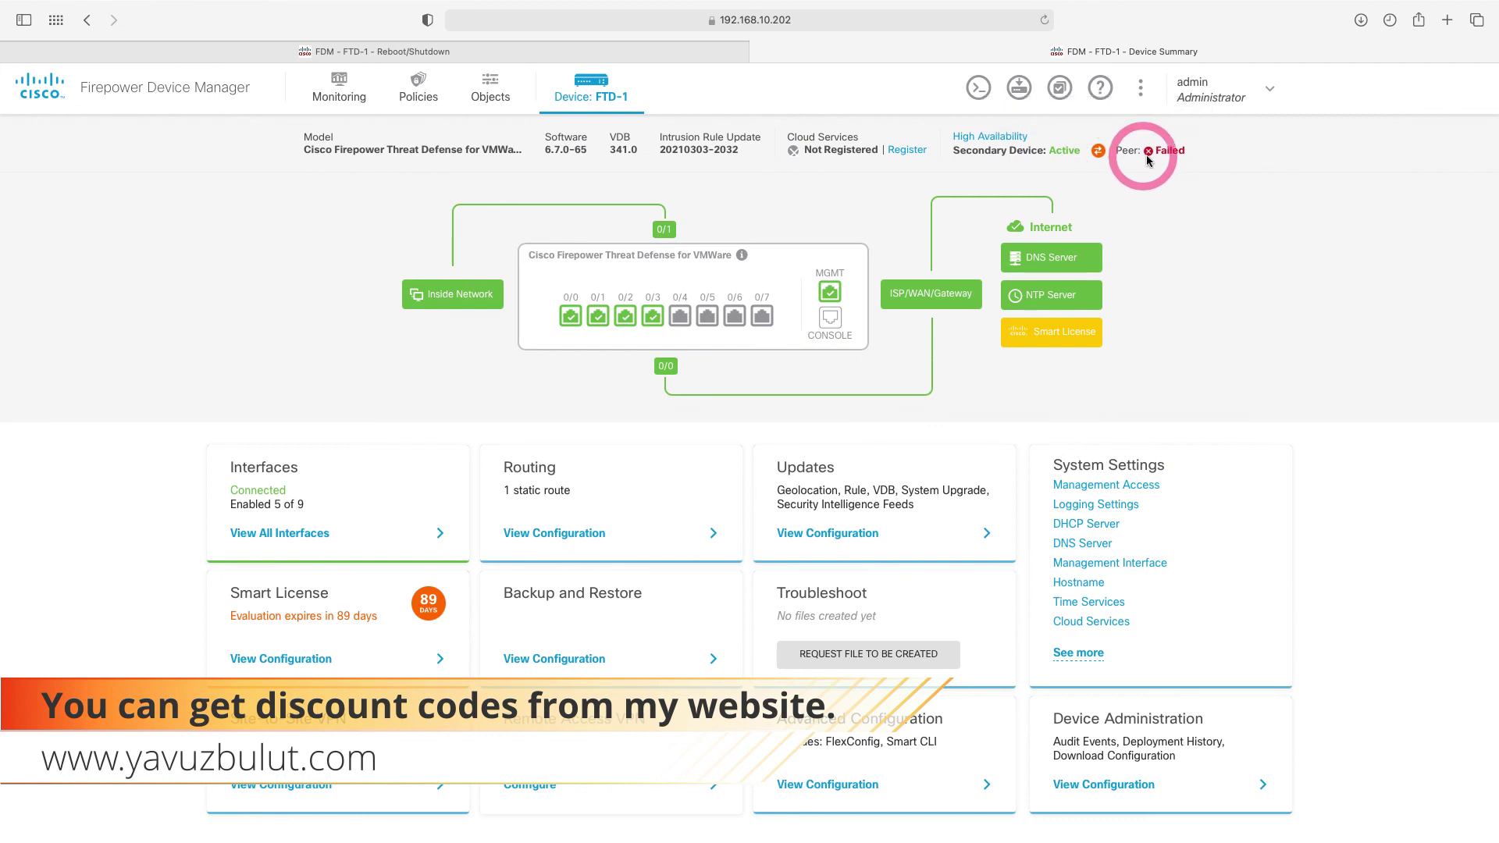
mouse_move(1156, 160)
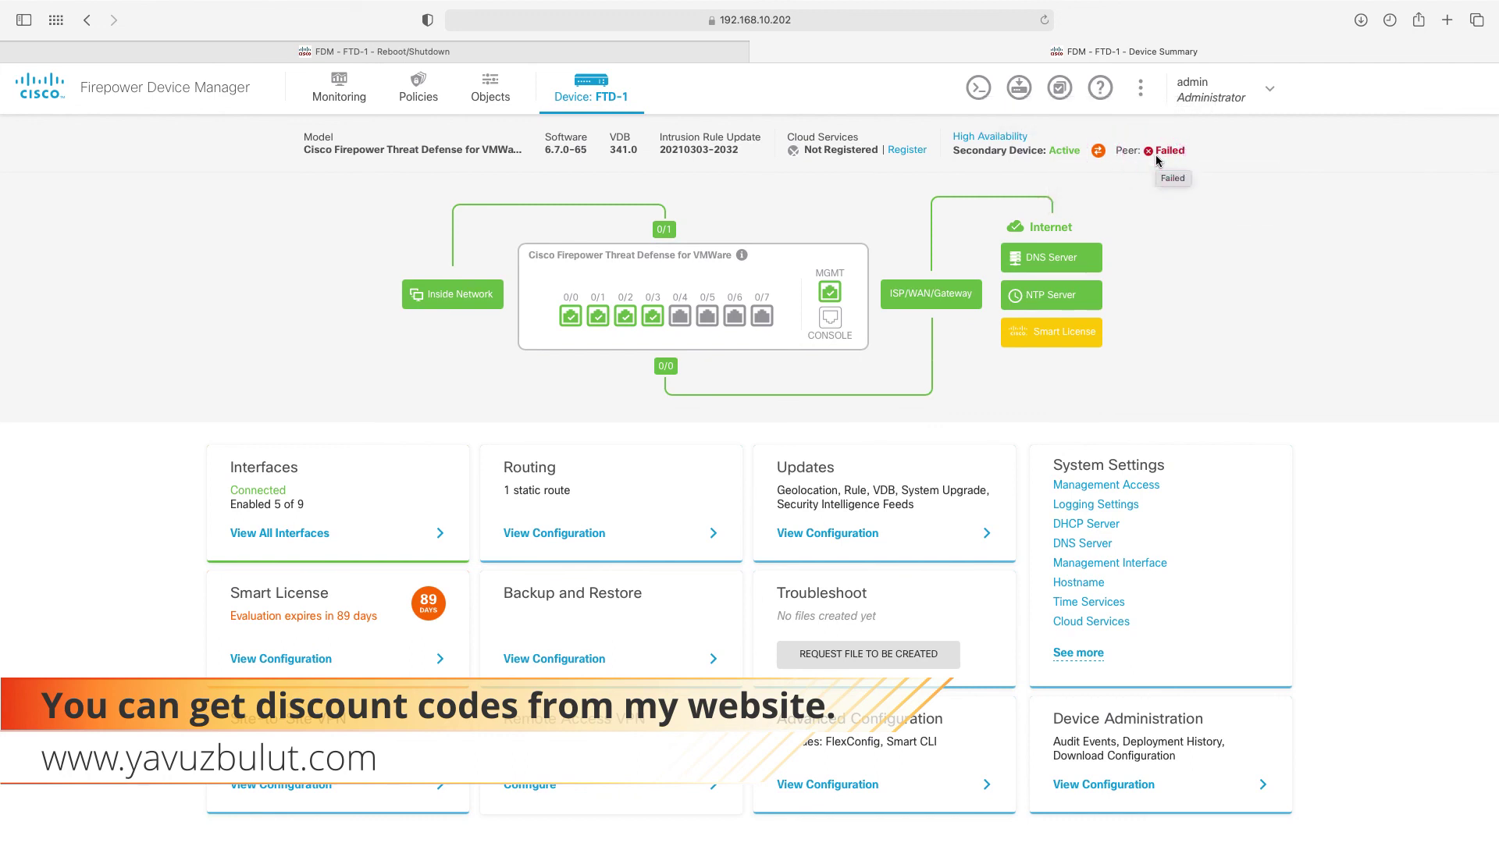
click(1152, 159)
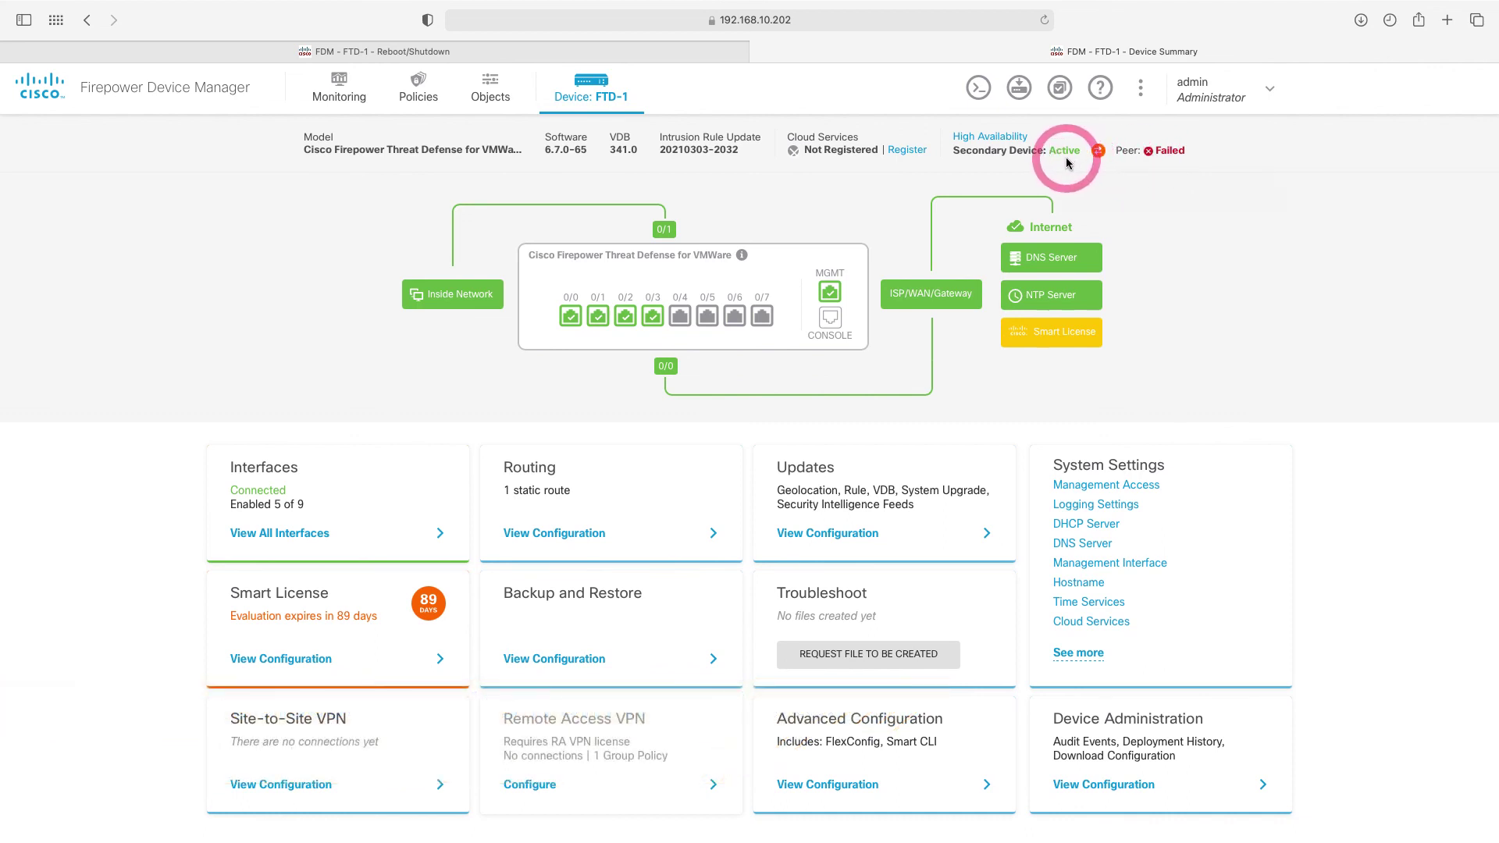